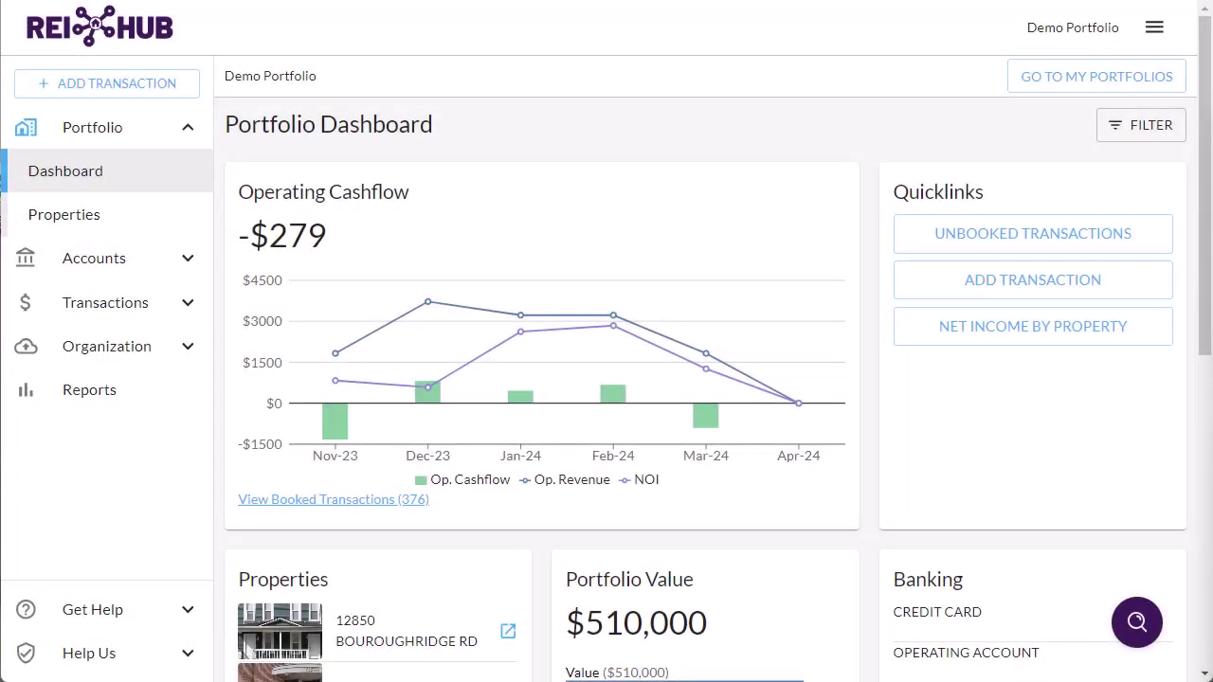
Check Roof Install 2021's book value and depreciation, then return to the Fixed Assets list.
click(180, 346)
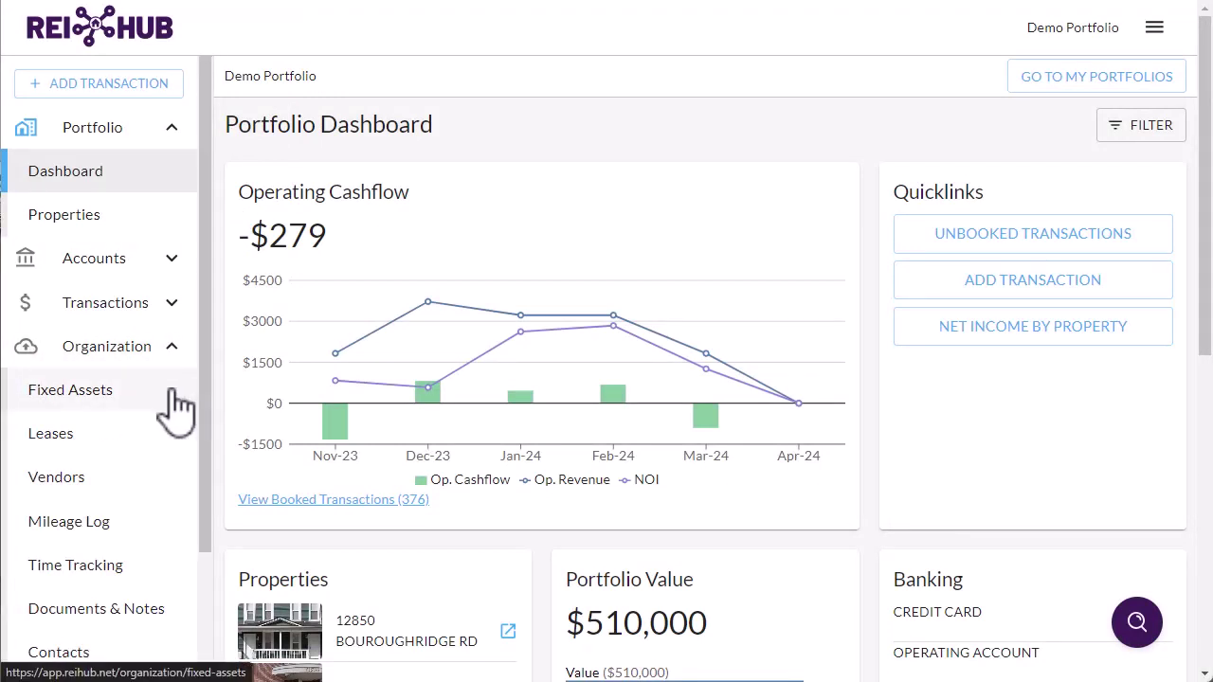
click(176, 392)
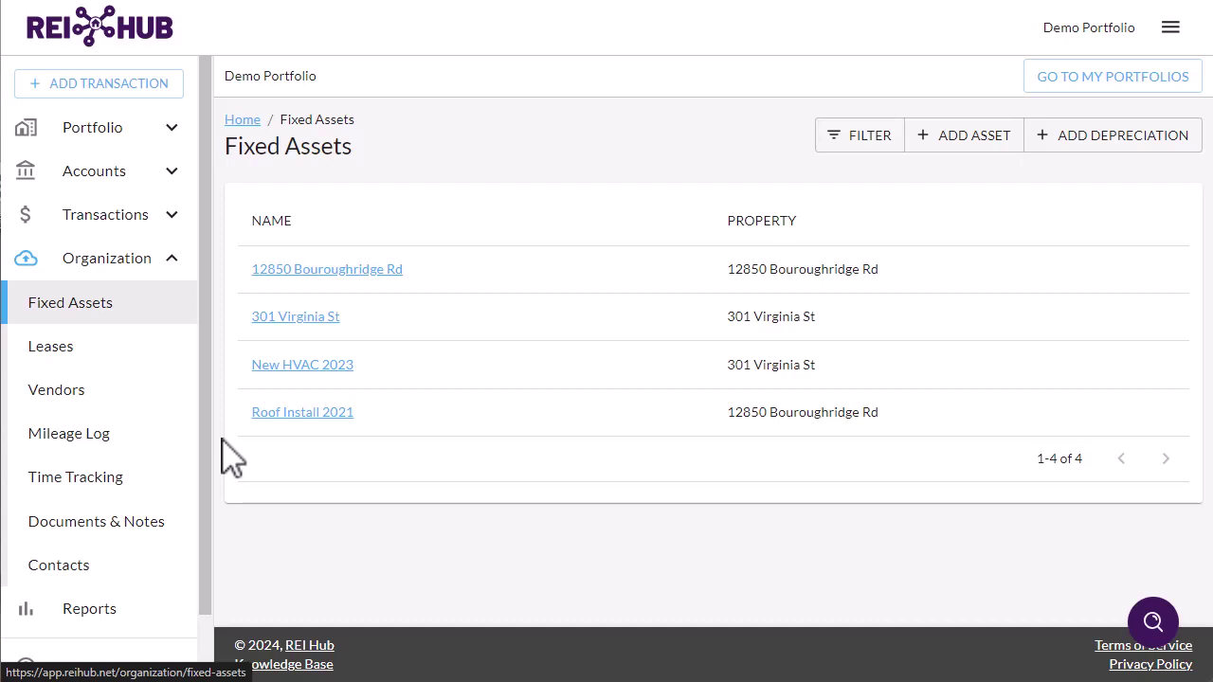
click(276, 417)
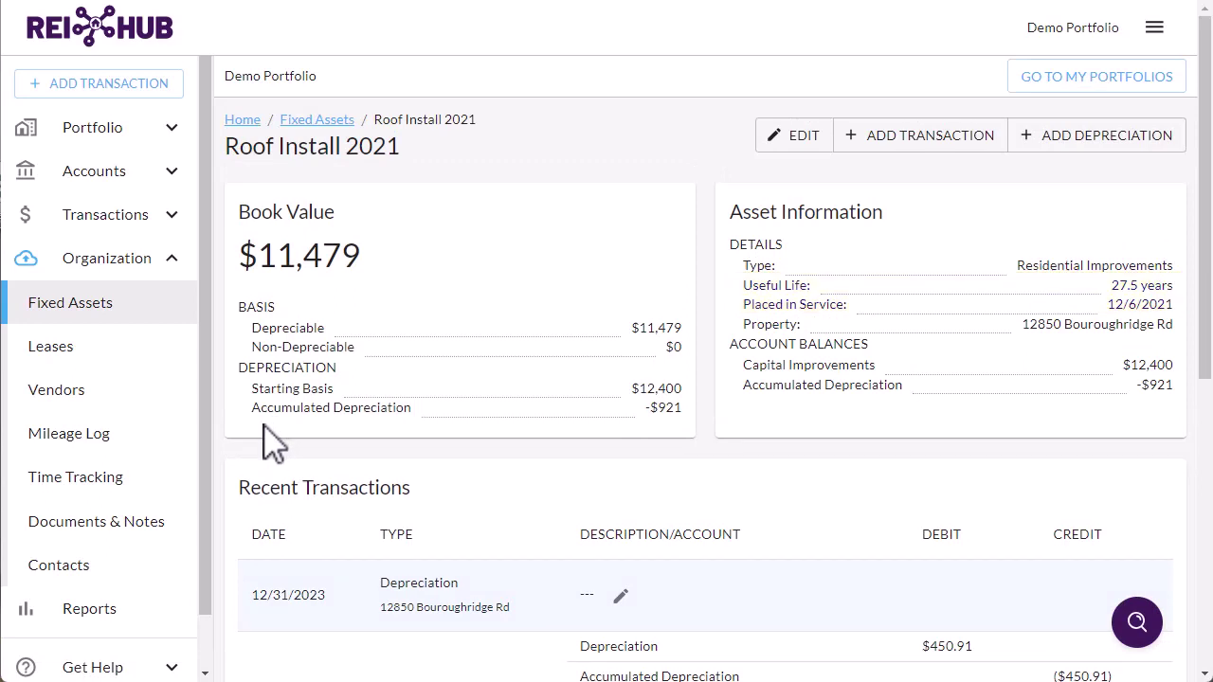
click(113, 316)
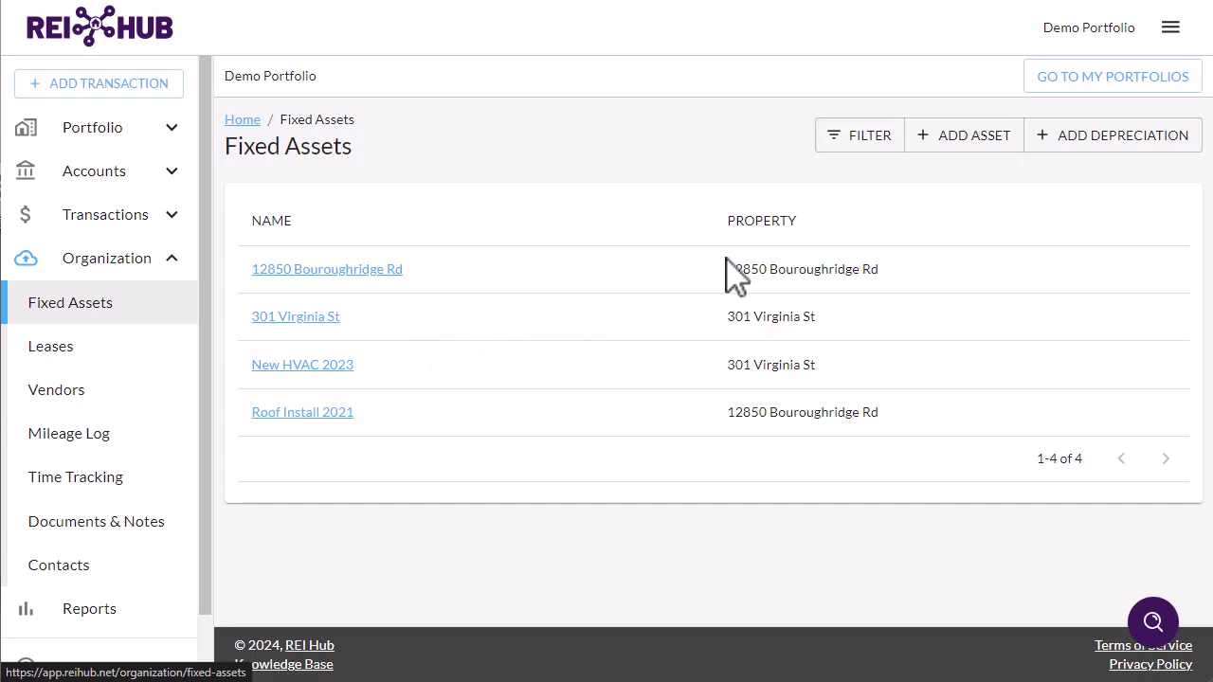
Add a non-property Residential Additions and Improvements asset named Bathroom Remodel.
click(1019, 142)
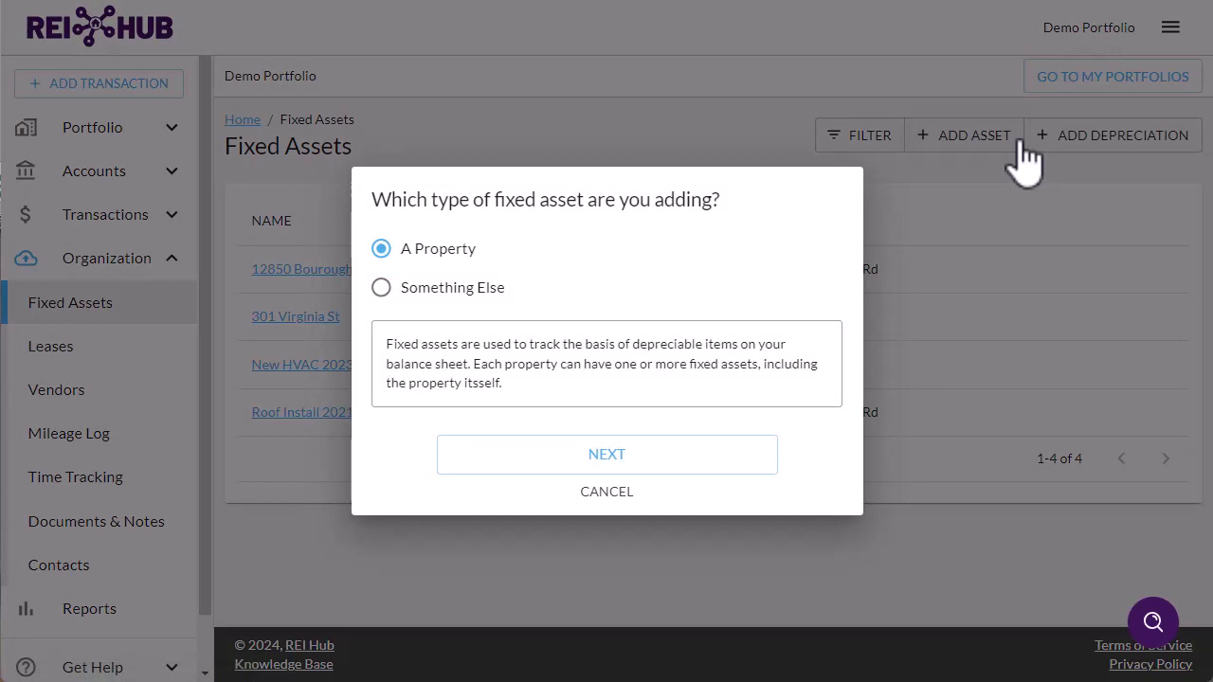
click(483, 296)
click(765, 318)
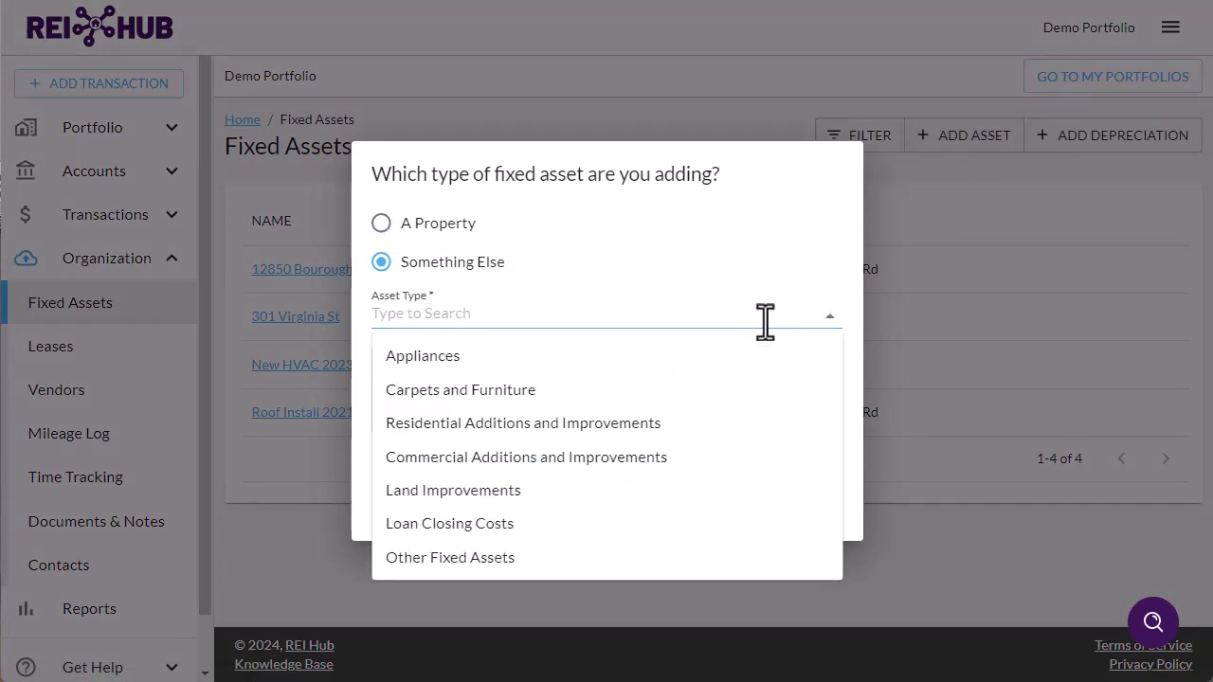
click(786, 423)
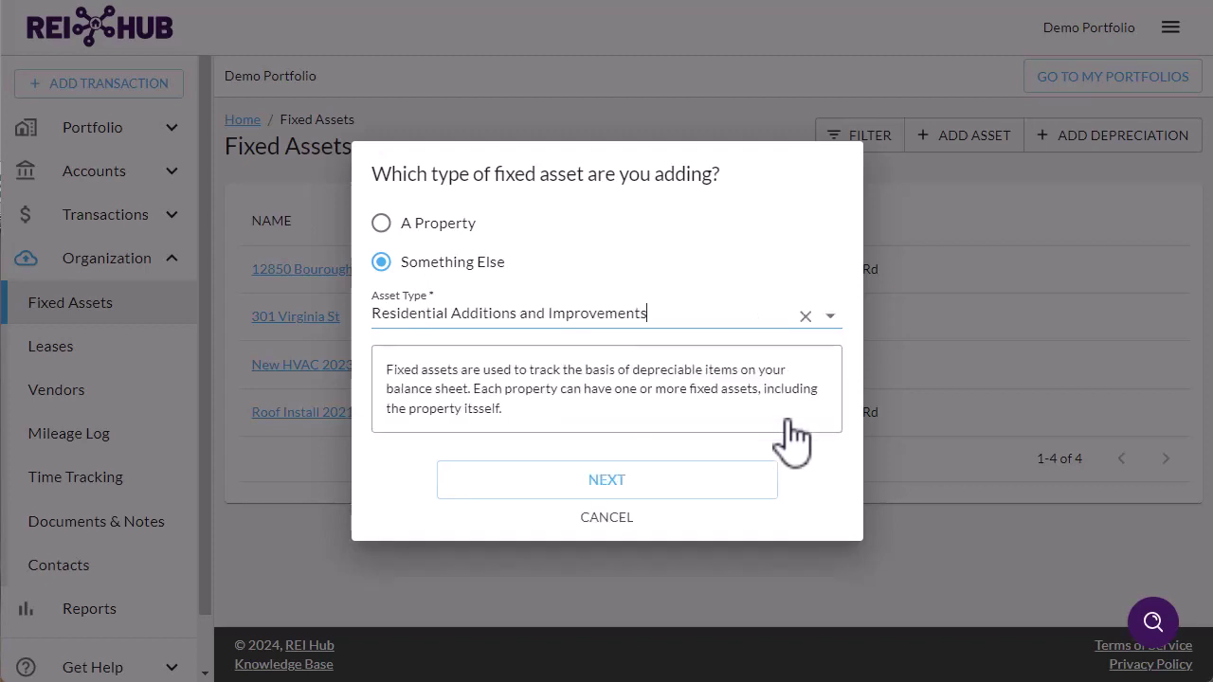
click(672, 493)
drag(560, 329, 179, 339)
text(Bathroom Remodel)
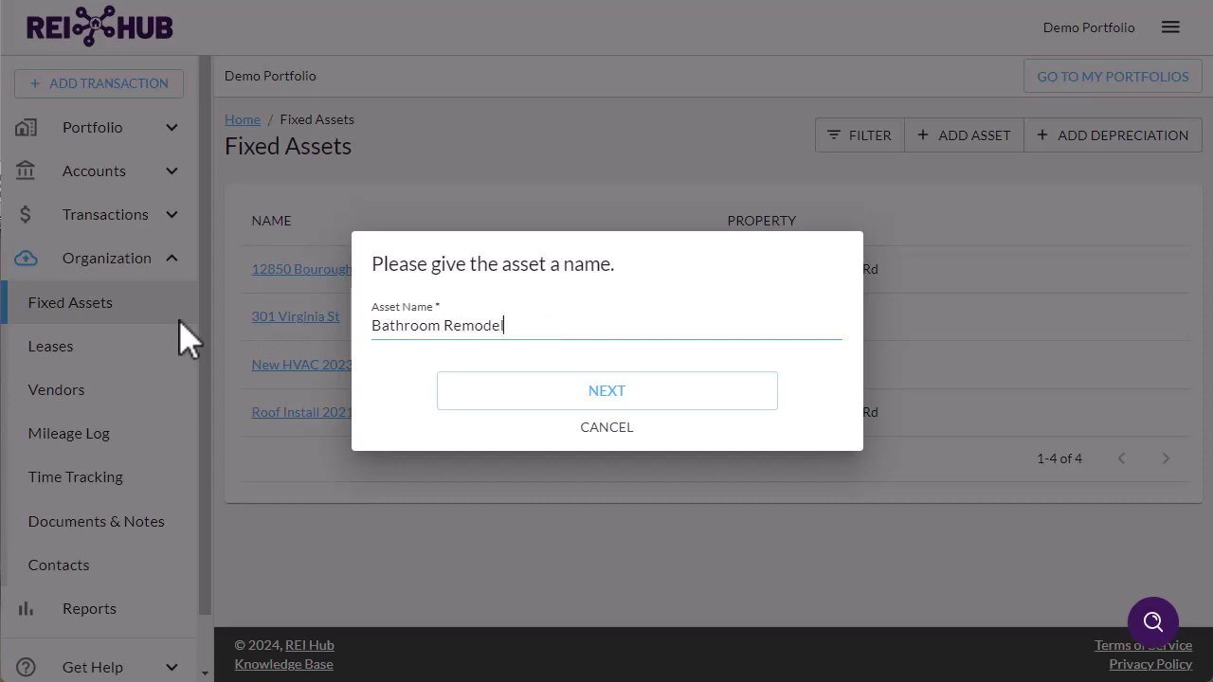
key(Return)
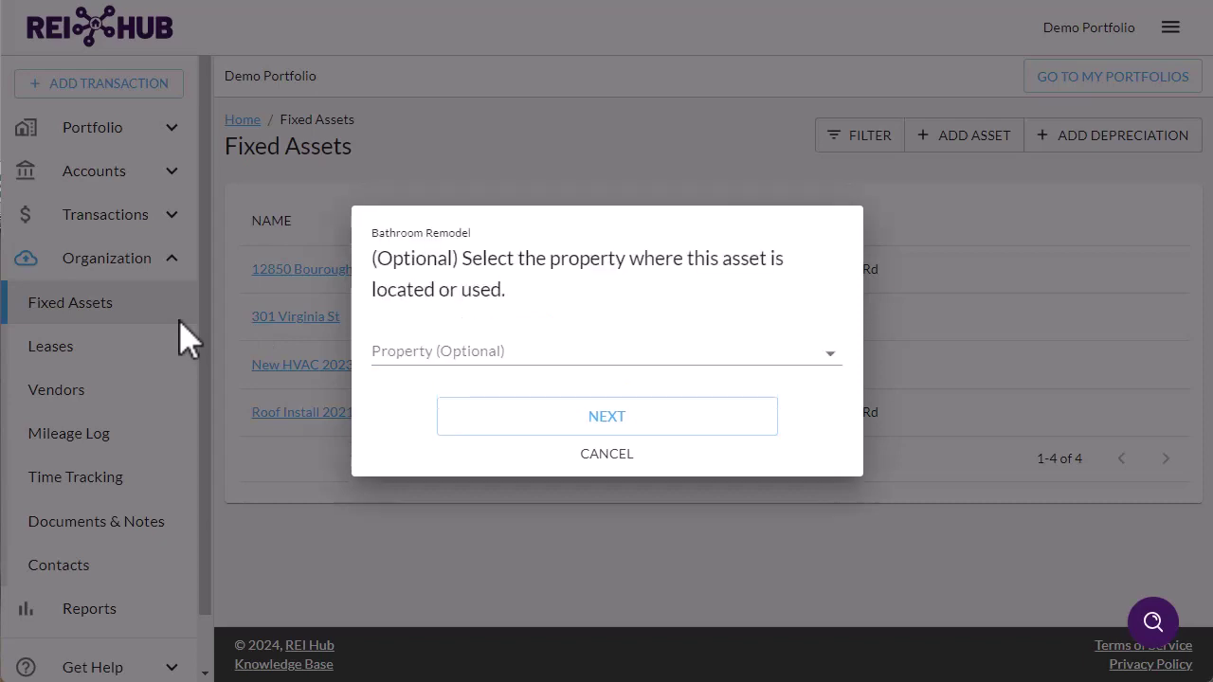
click(420, 352)
click(474, 396)
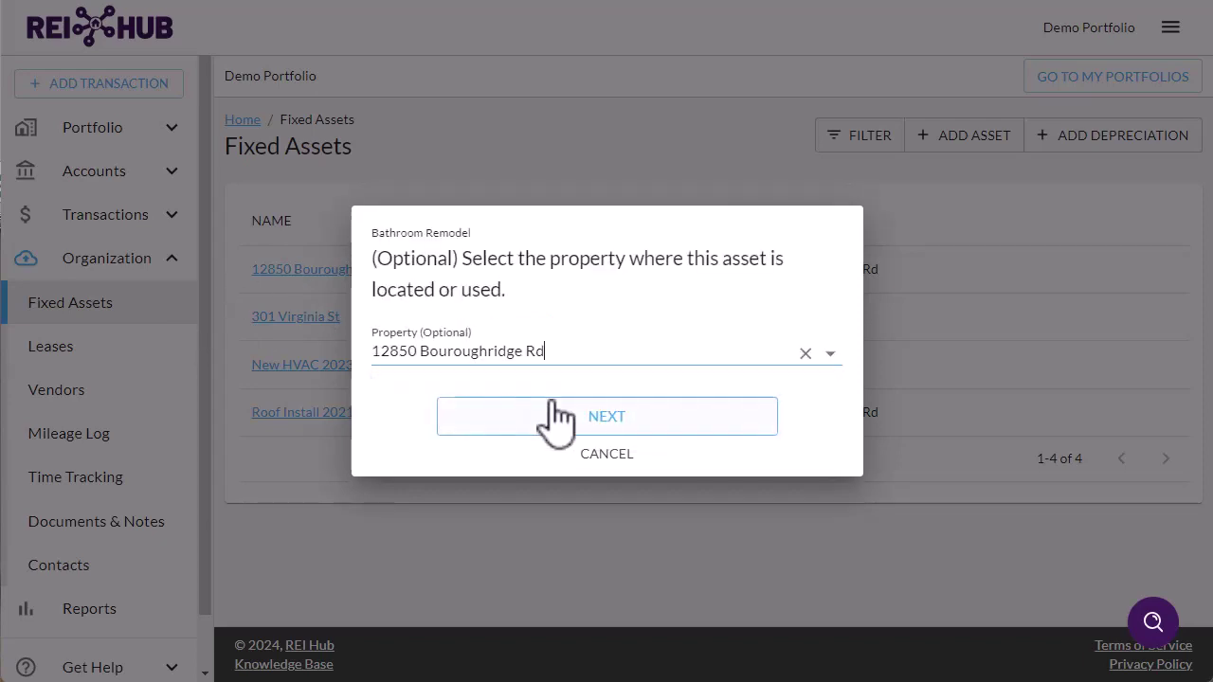
click(559, 417)
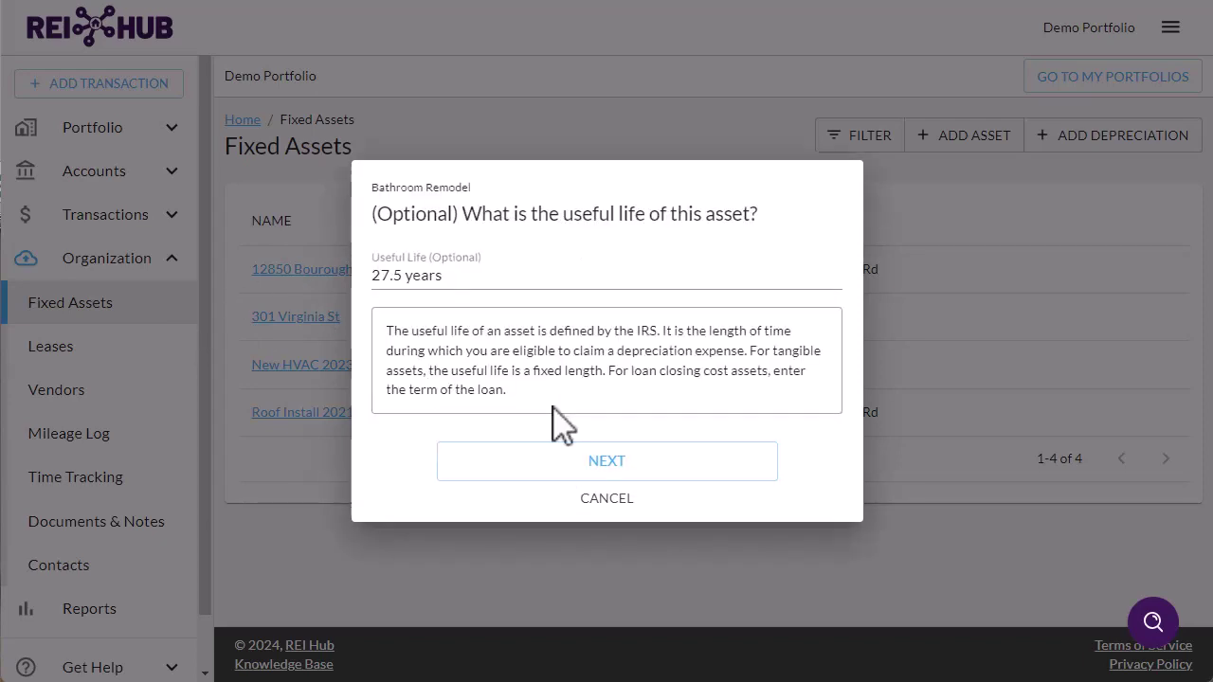
click(614, 467)
click(641, 457)
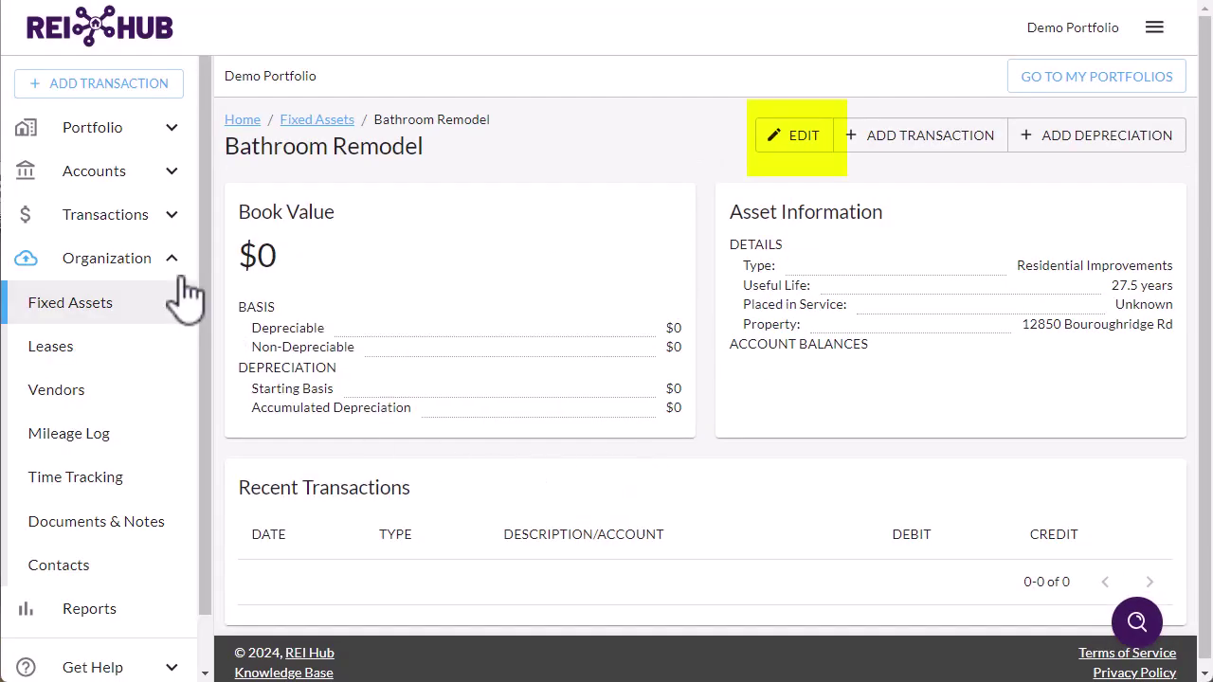
In the Import Feed, book the $3,750 RVA General Contractors invoice as a Fixed Asset Purchase.
click(130, 216)
click(107, 392)
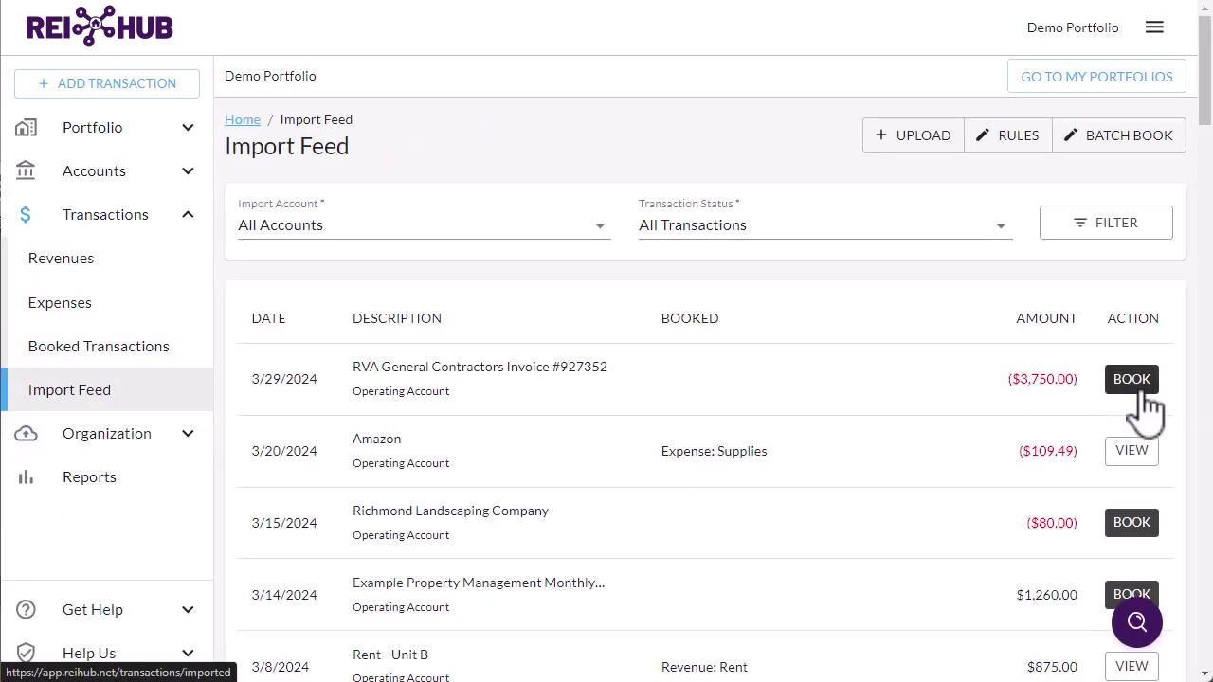
click(1142, 394)
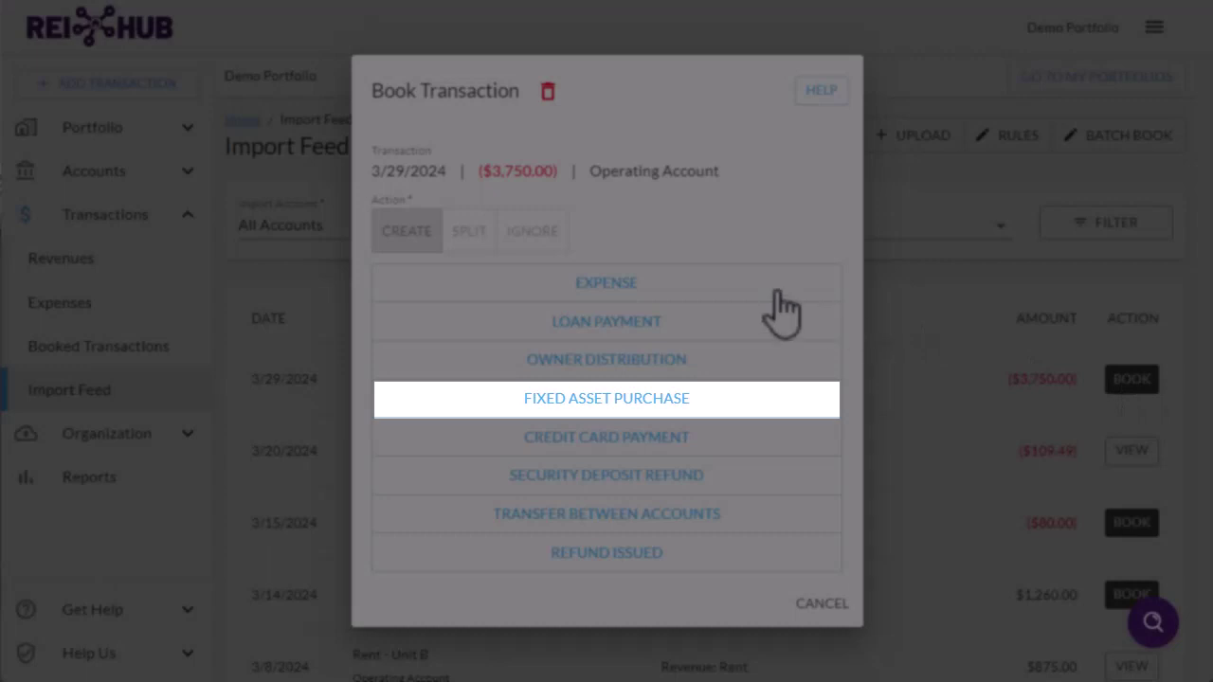
click(736, 406)
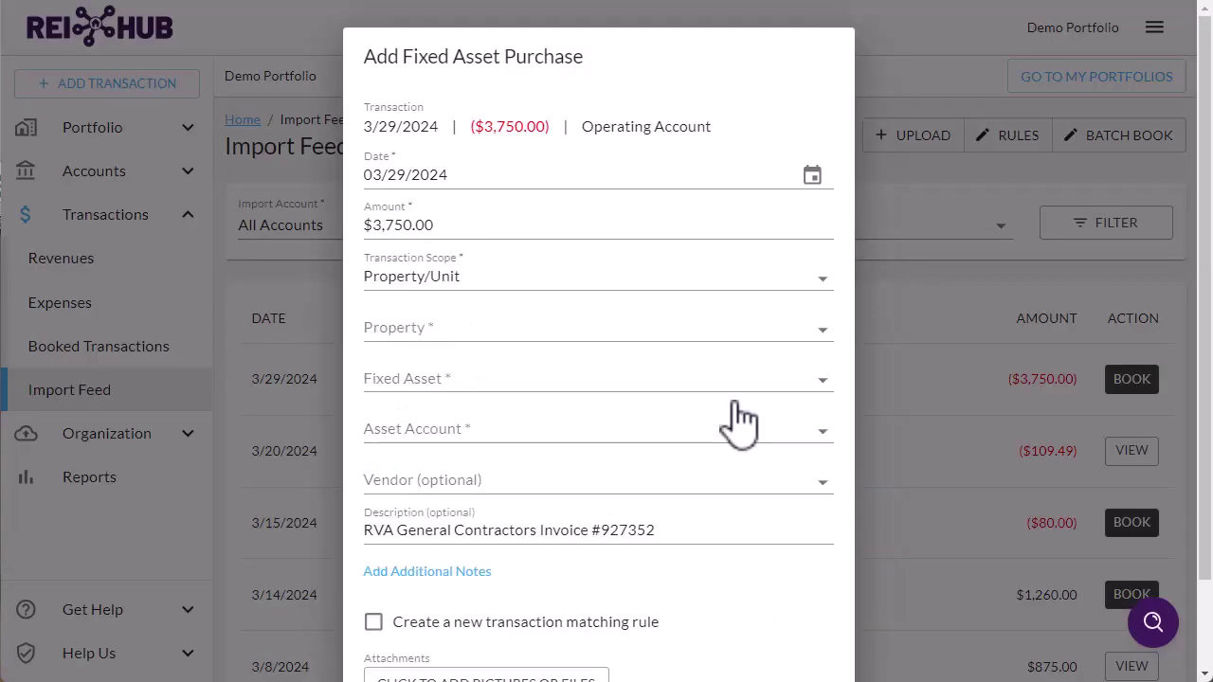
click(821, 329)
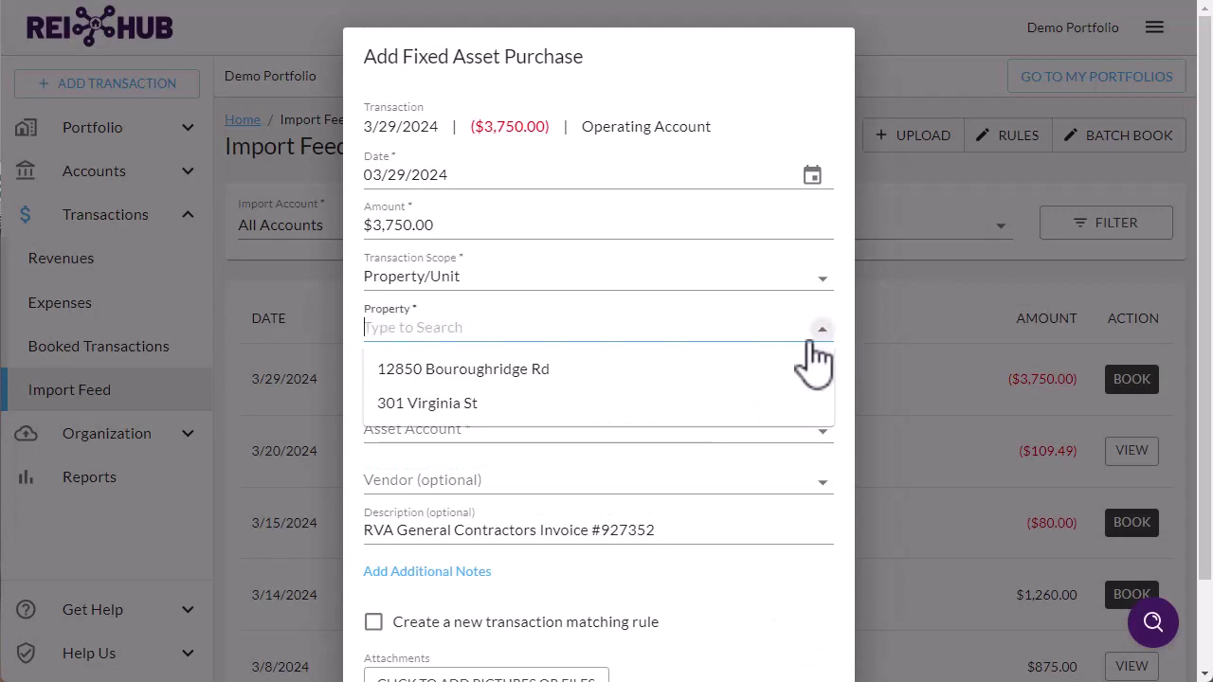
click(794, 369)
click(786, 377)
click(744, 452)
click(734, 432)
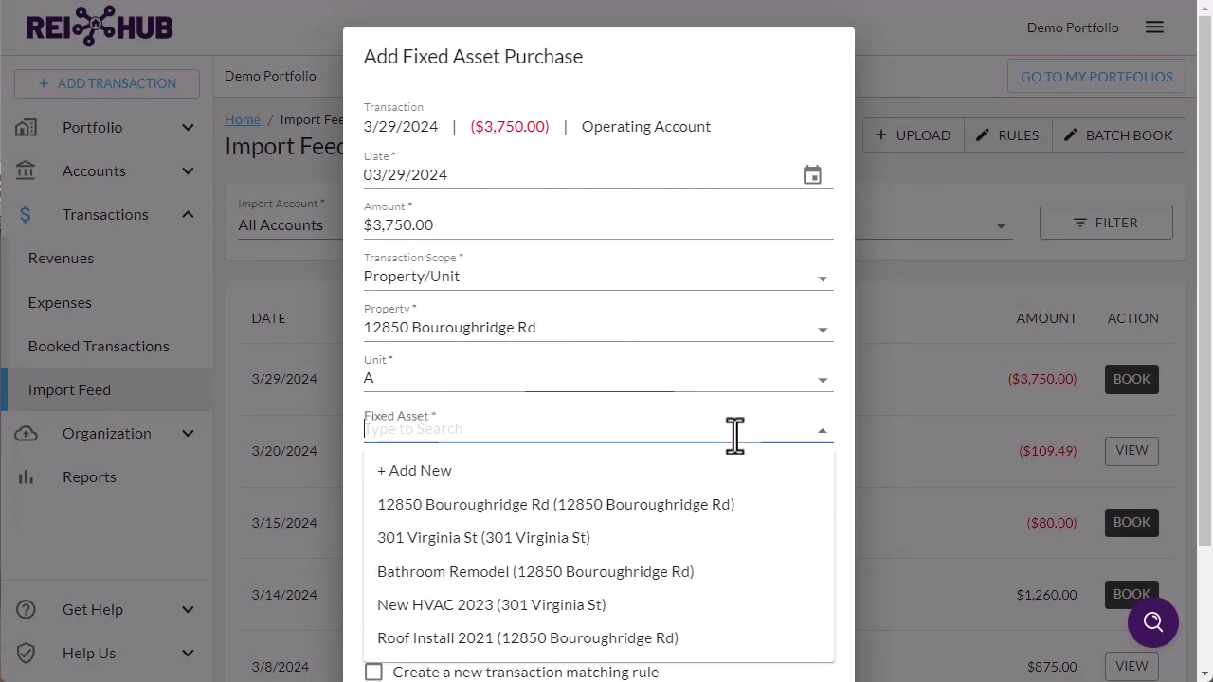
click(701, 572)
click(694, 480)
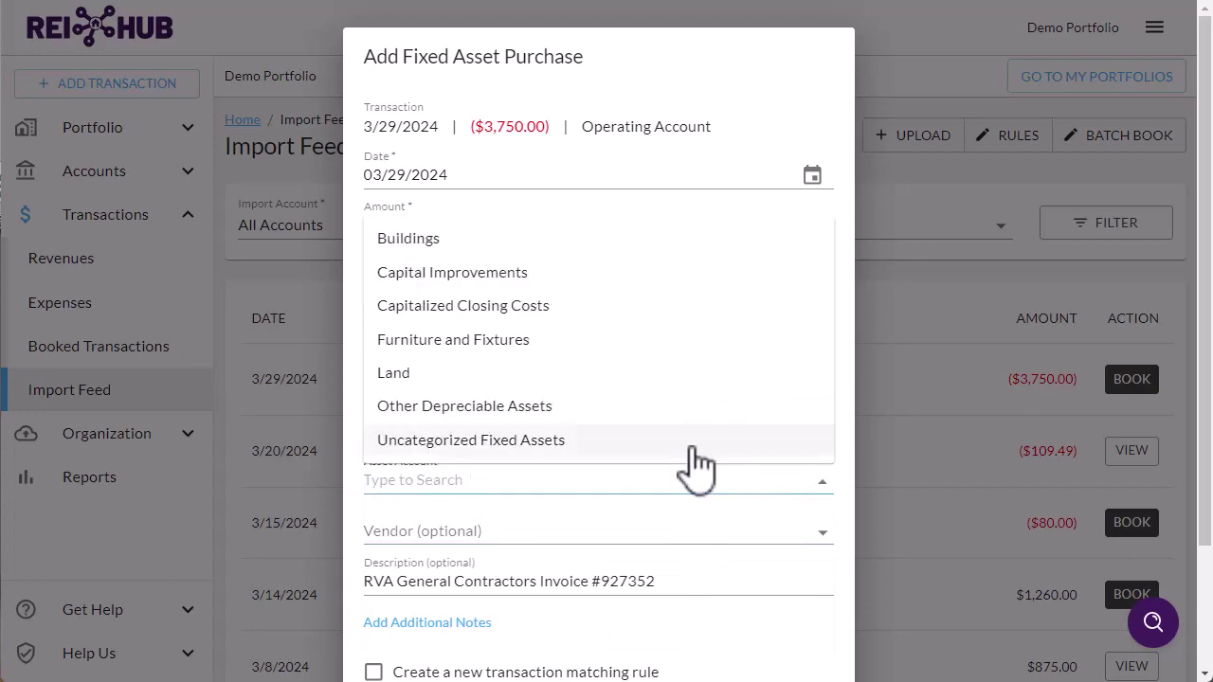
click(673, 274)
scroll(698, 549, down, 2)
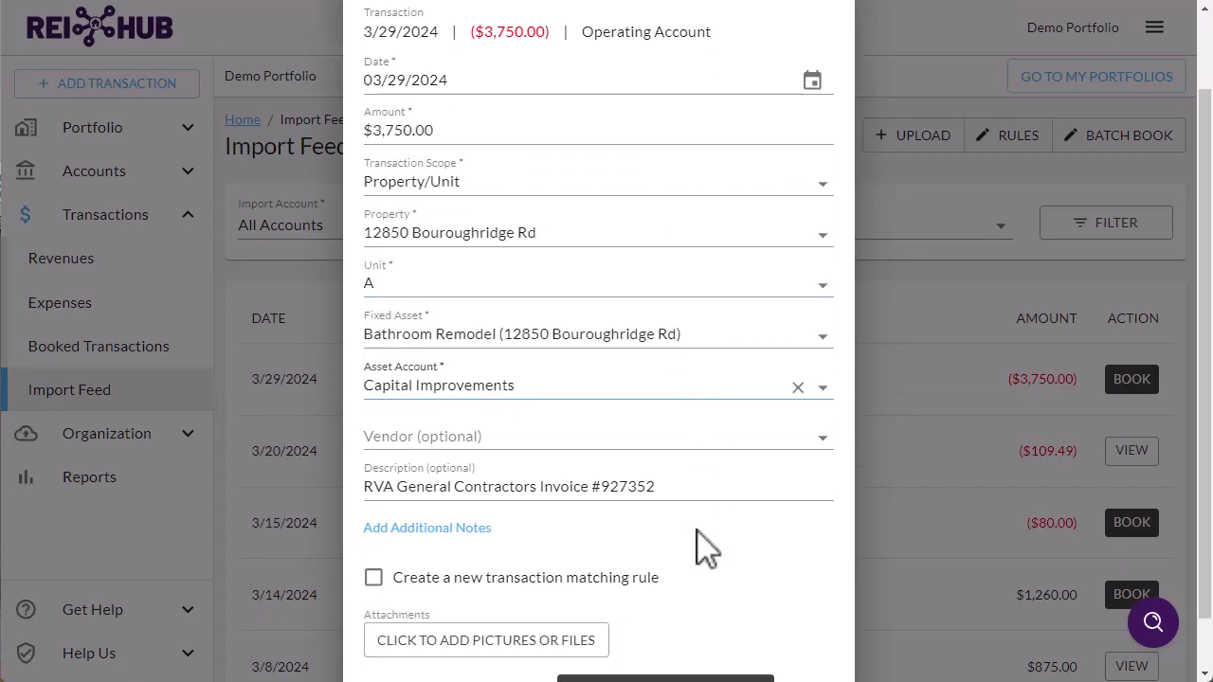
click(709, 635)
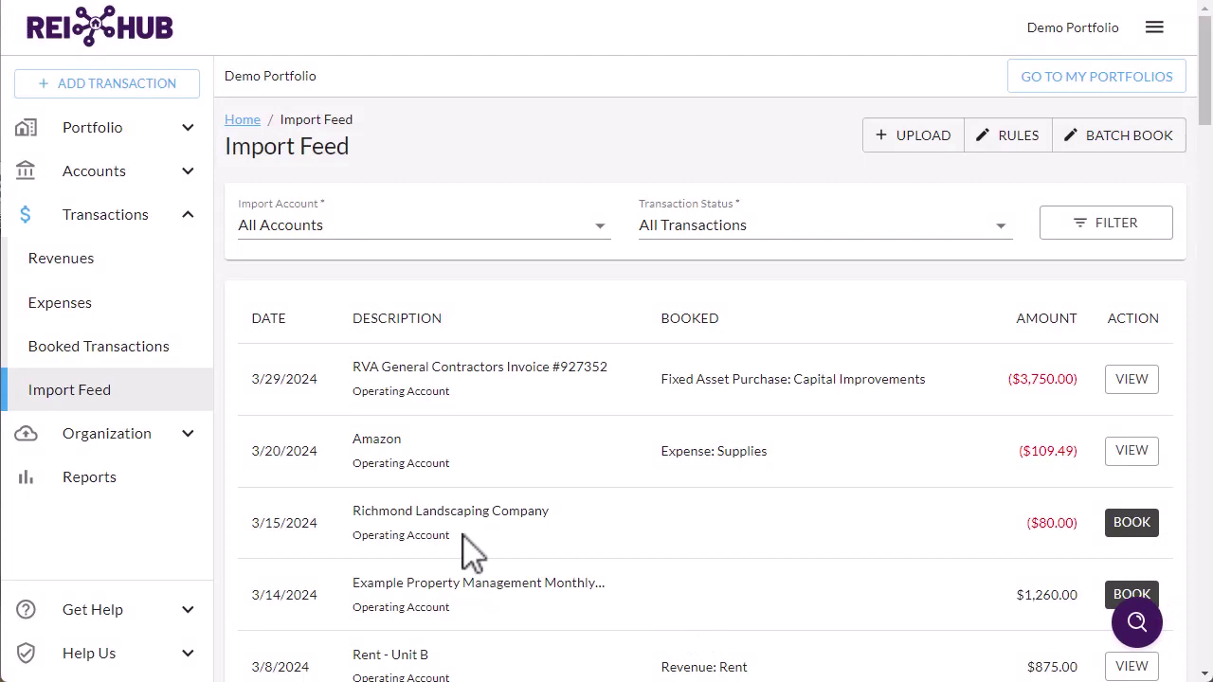
Open an asset from the Fixed Assets list, scroll its details, and go back.
click(130, 443)
click(113, 480)
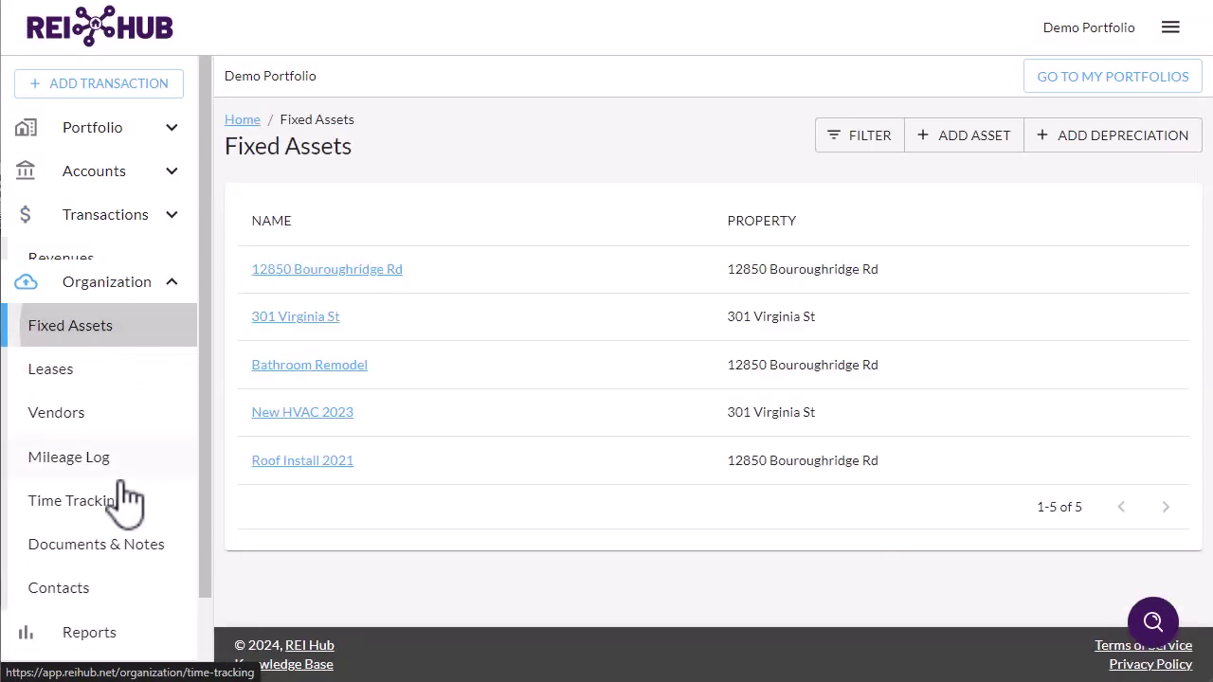
click(289, 365)
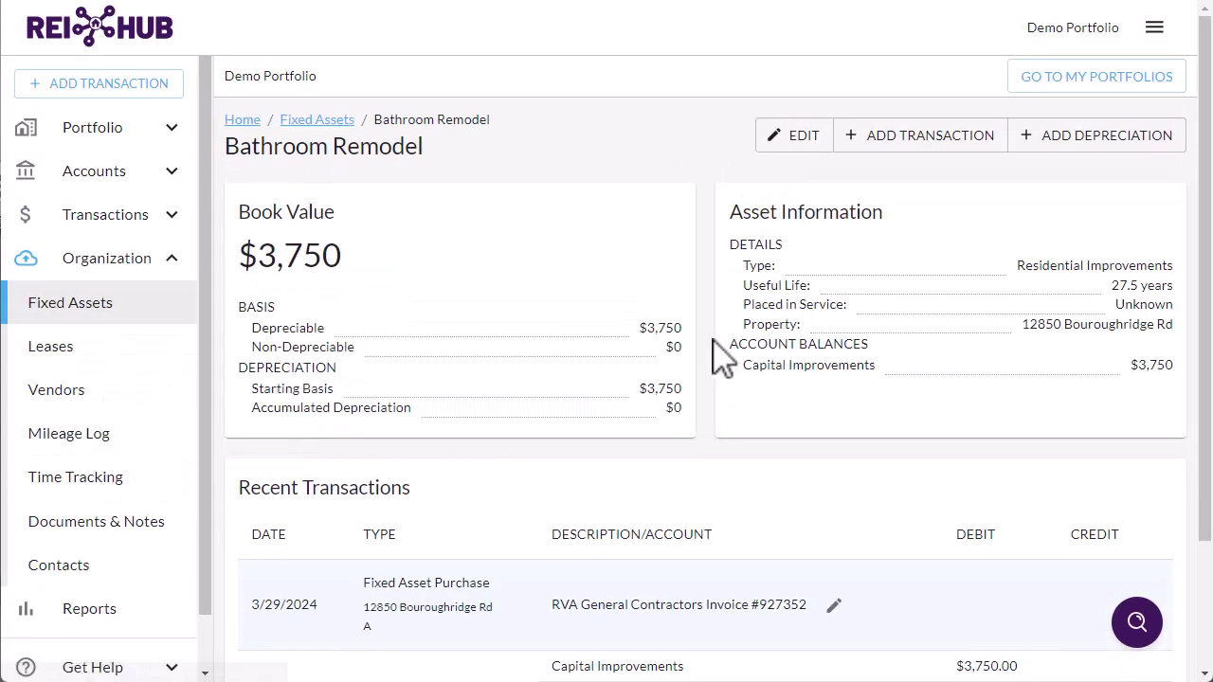
drag(1211, 230, 1208, 281)
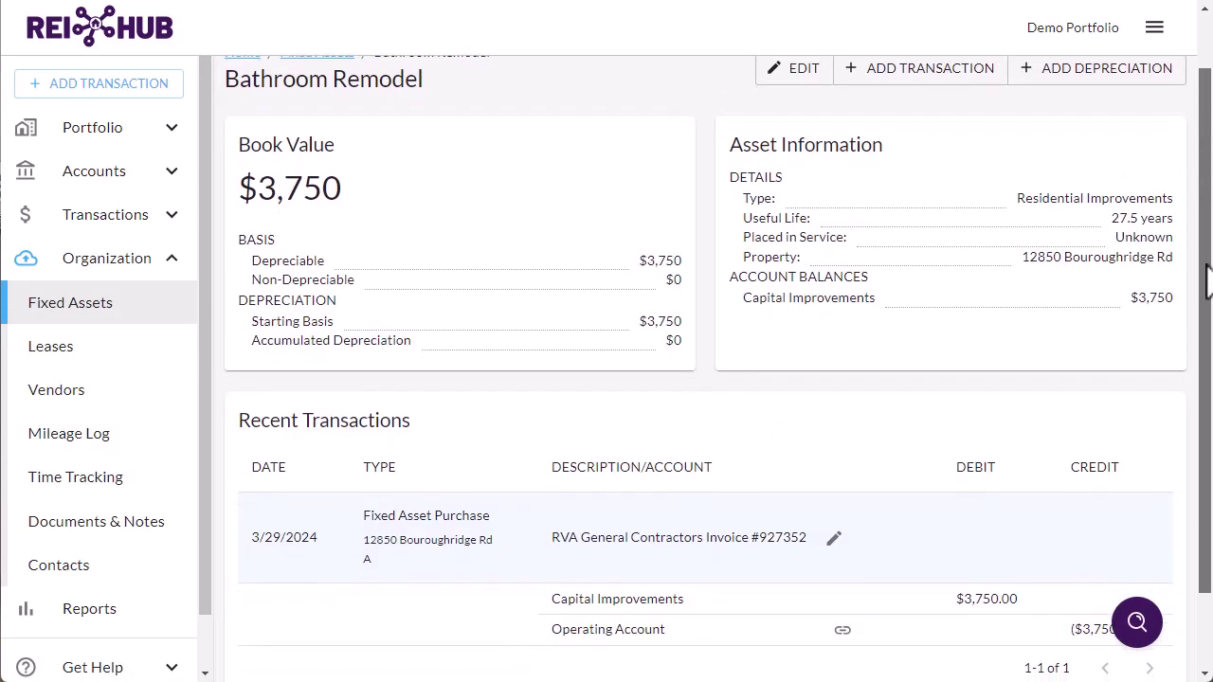
drag(1209, 282, 1209, 233)
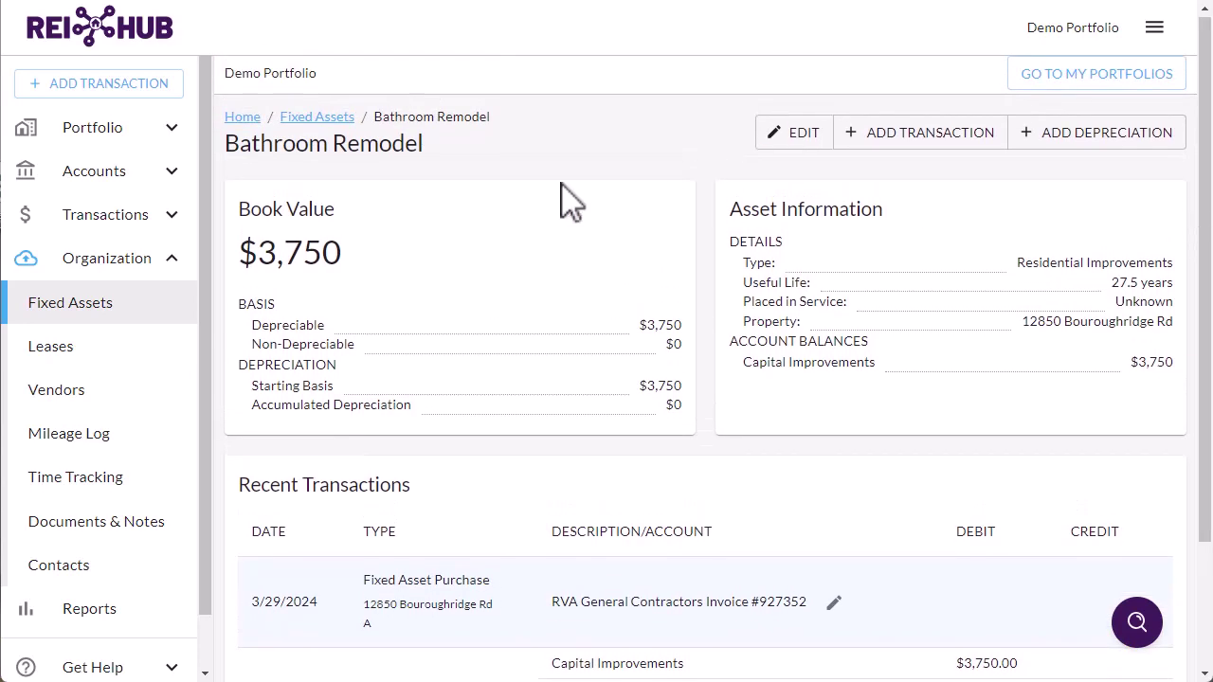
click(71, 313)
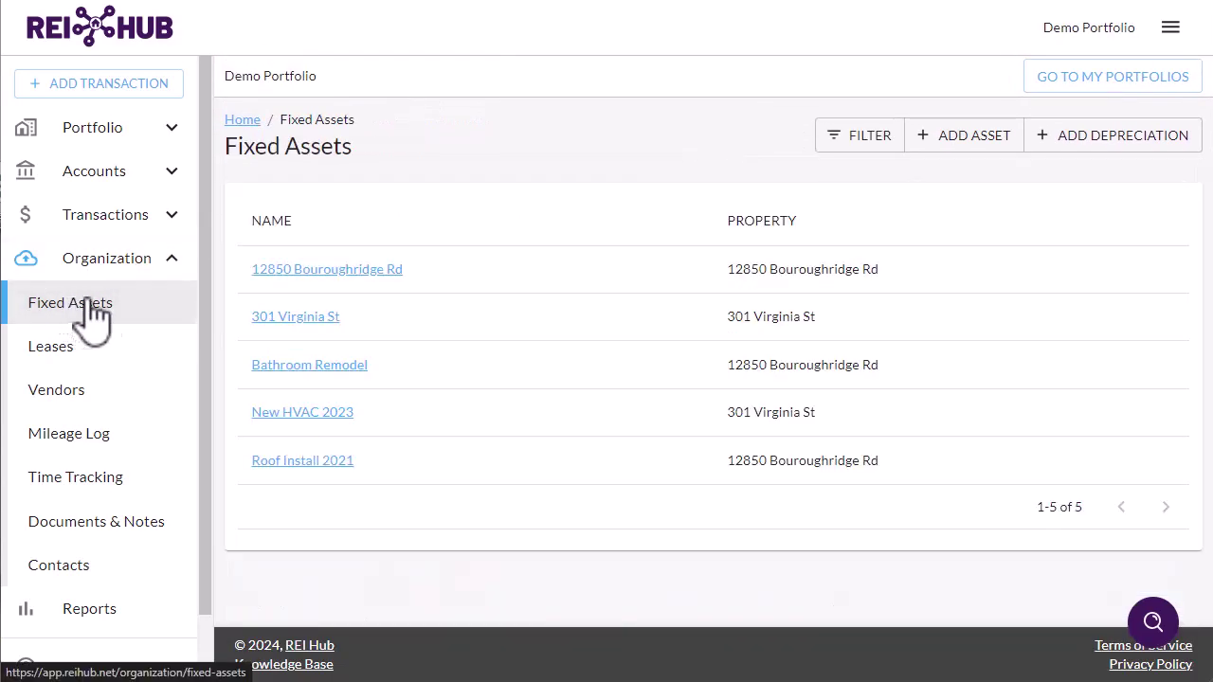
Scroll through 301 Virginia St's book value and depreciation history, then return to the list.
click(296, 319)
drag(1208, 248, 1194, 569)
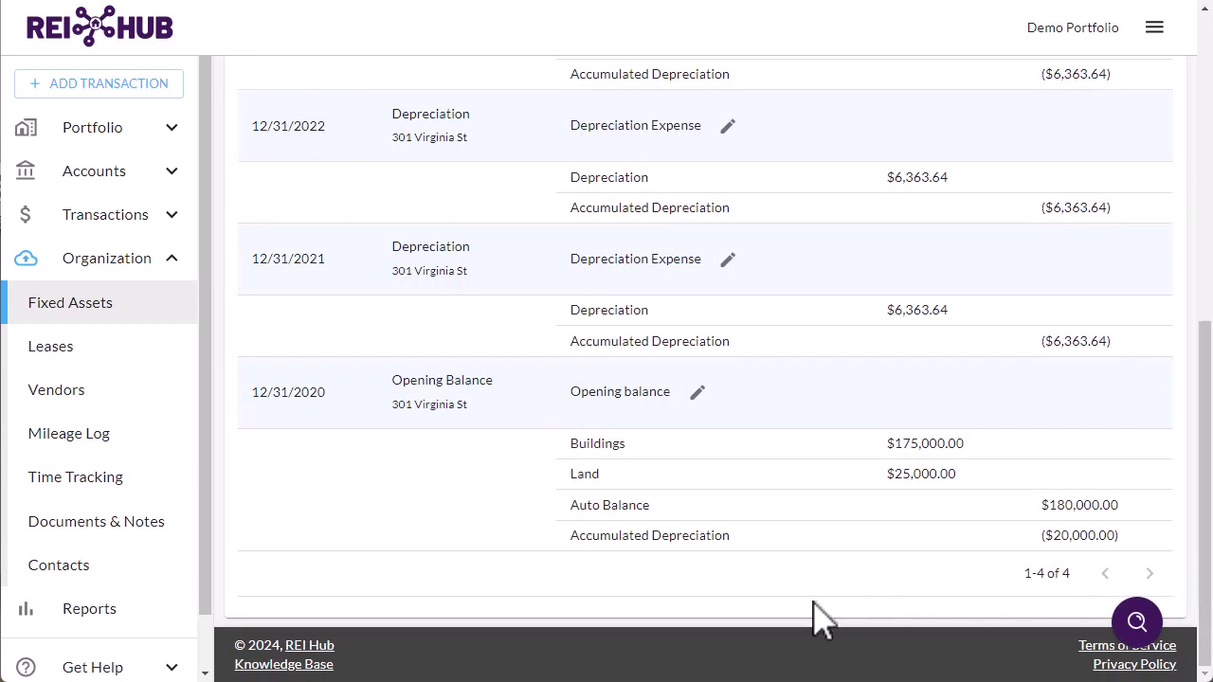
scroll(826, 582, up, 10)
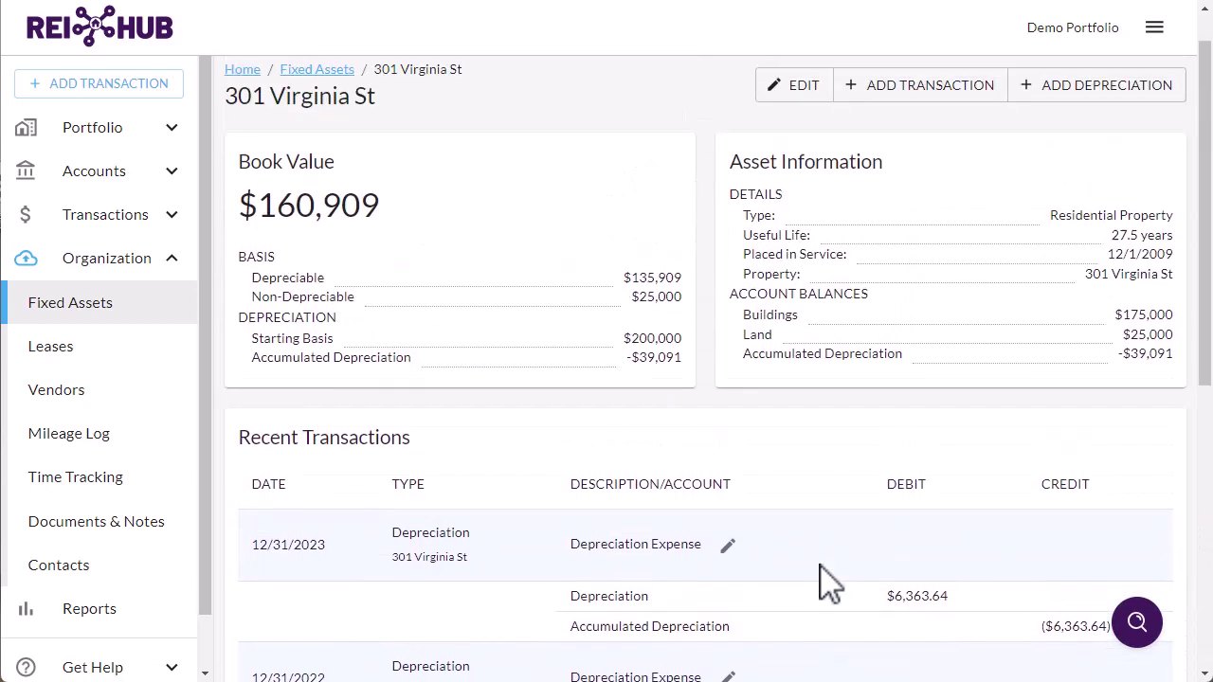
scroll(825, 582, up, 1)
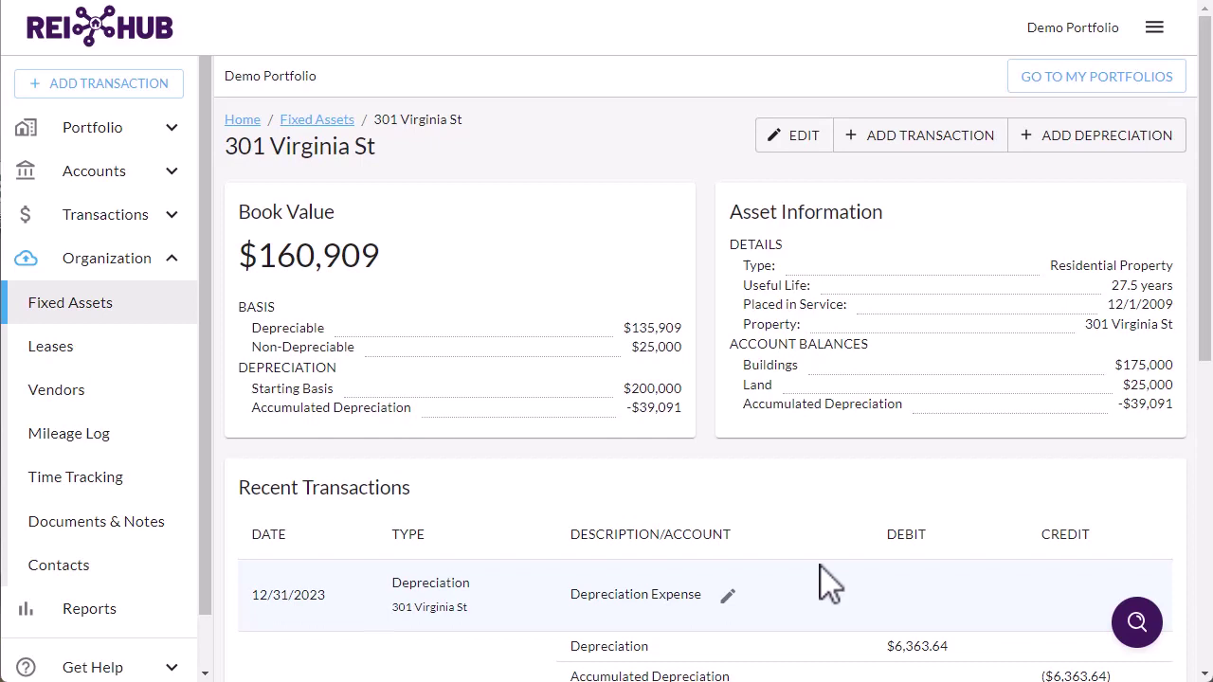
click(85, 320)
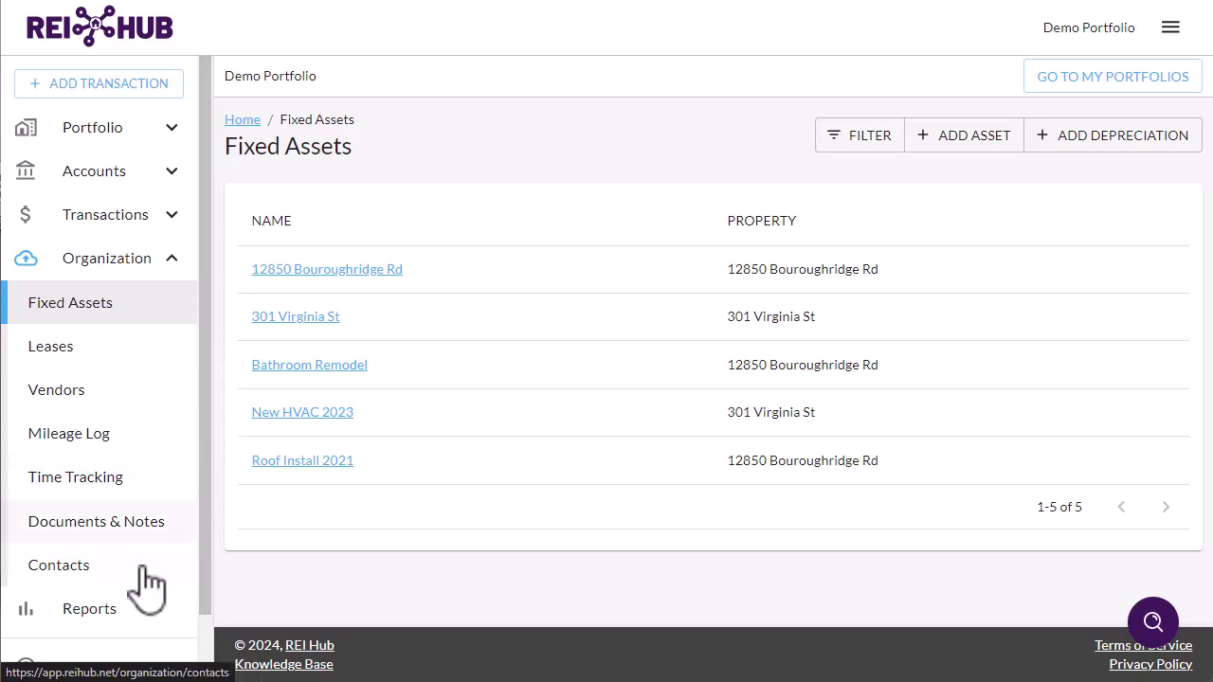
Open the Fixed Assets Schedule report from the Reports list.
click(117, 618)
scroll(303, 554, down, 1)
scroll(433, 555, down, 2)
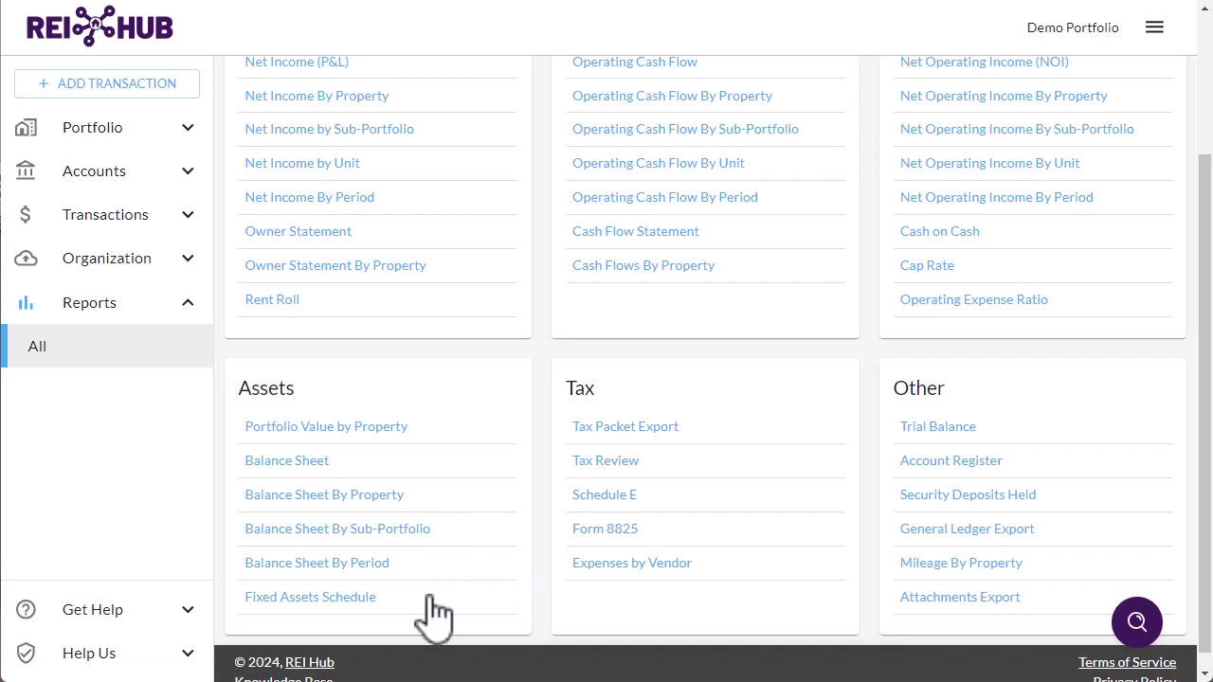
click(345, 598)
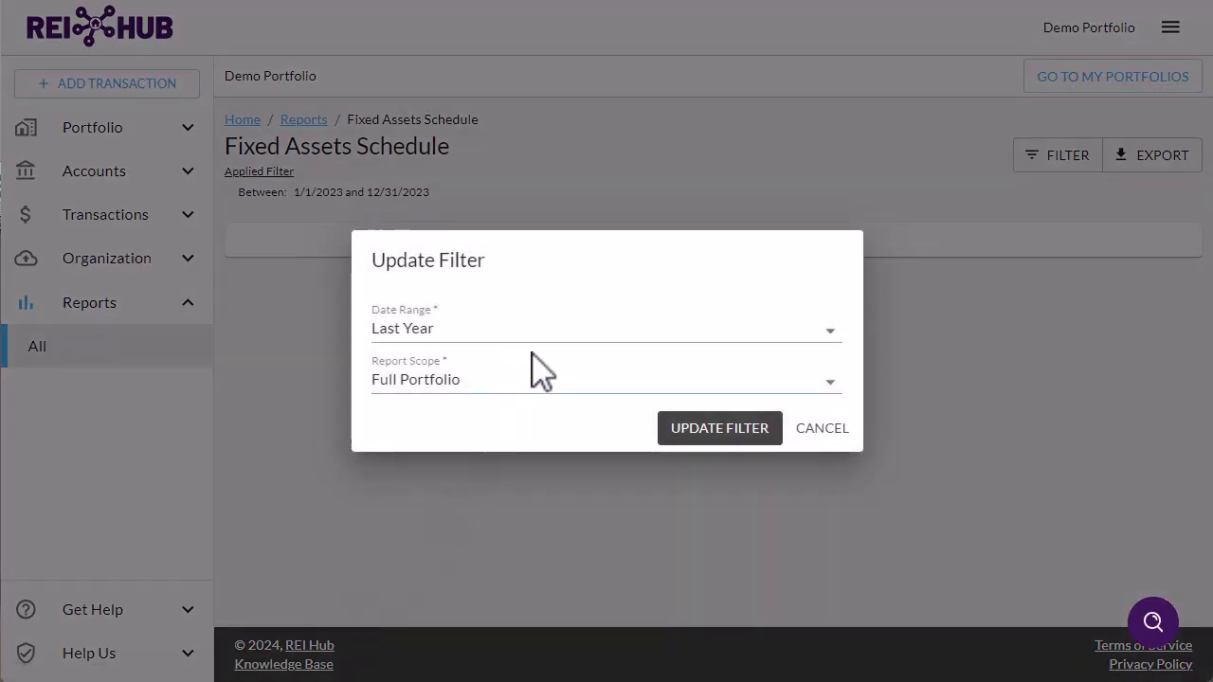
Filter the report scope to the 301 Virginia St property and review its totals.
click(593, 382)
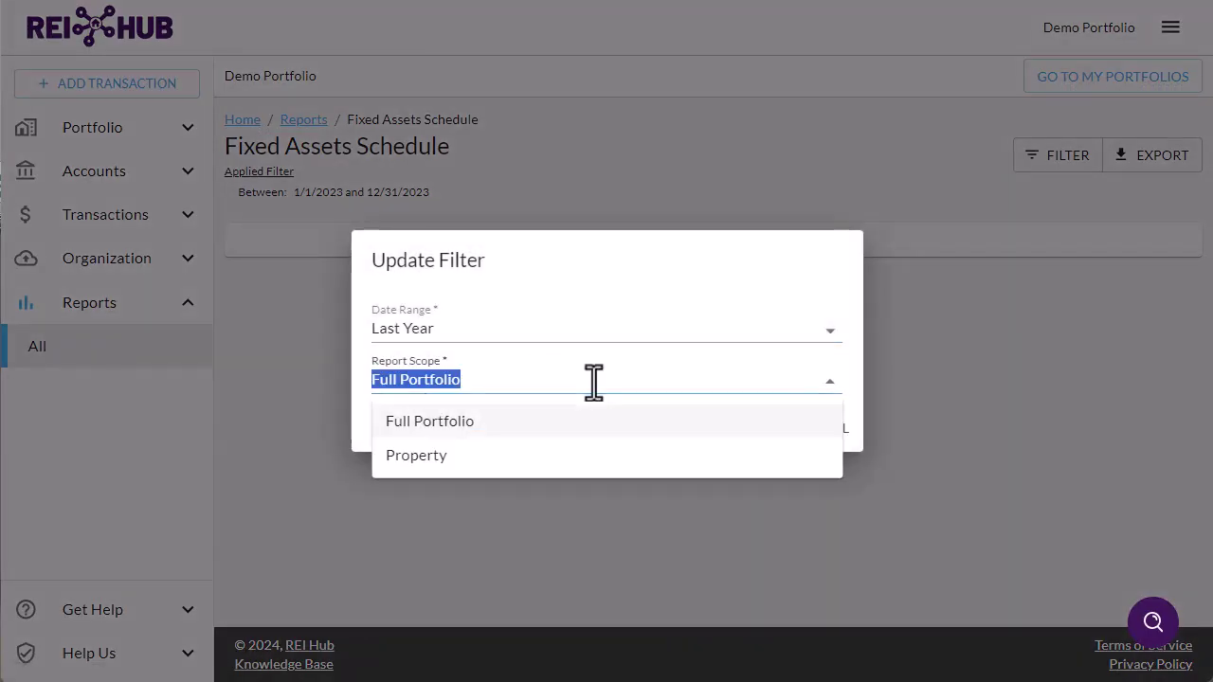
click(558, 464)
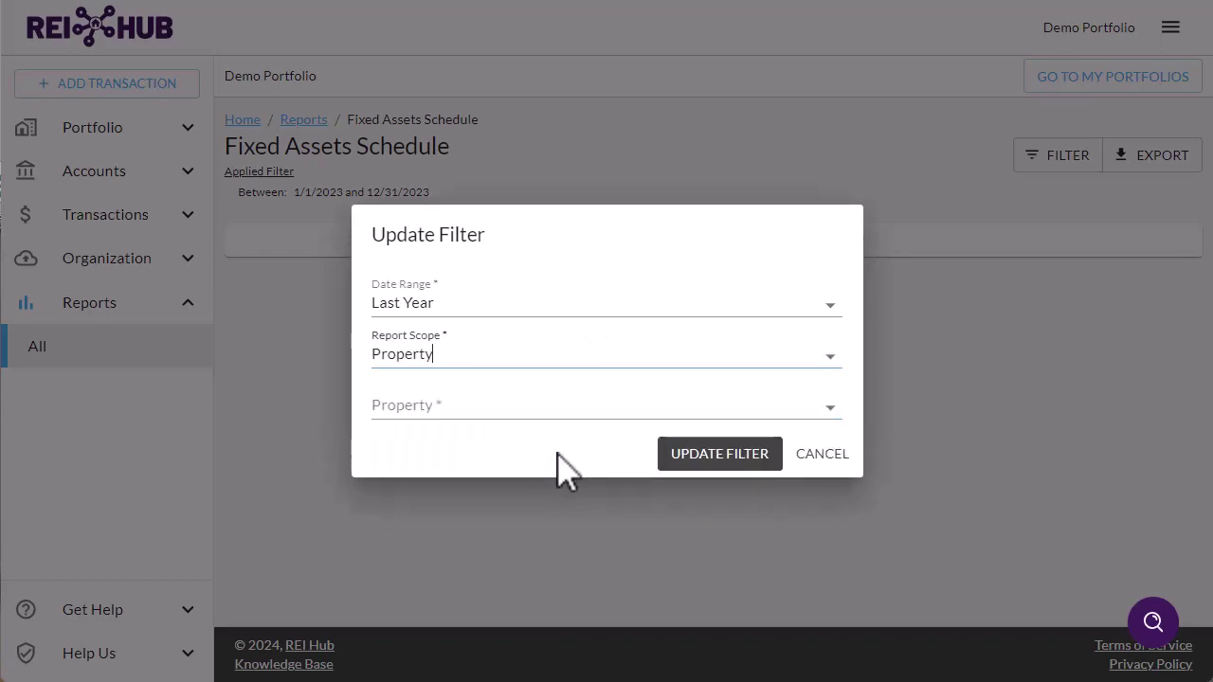
click(575, 410)
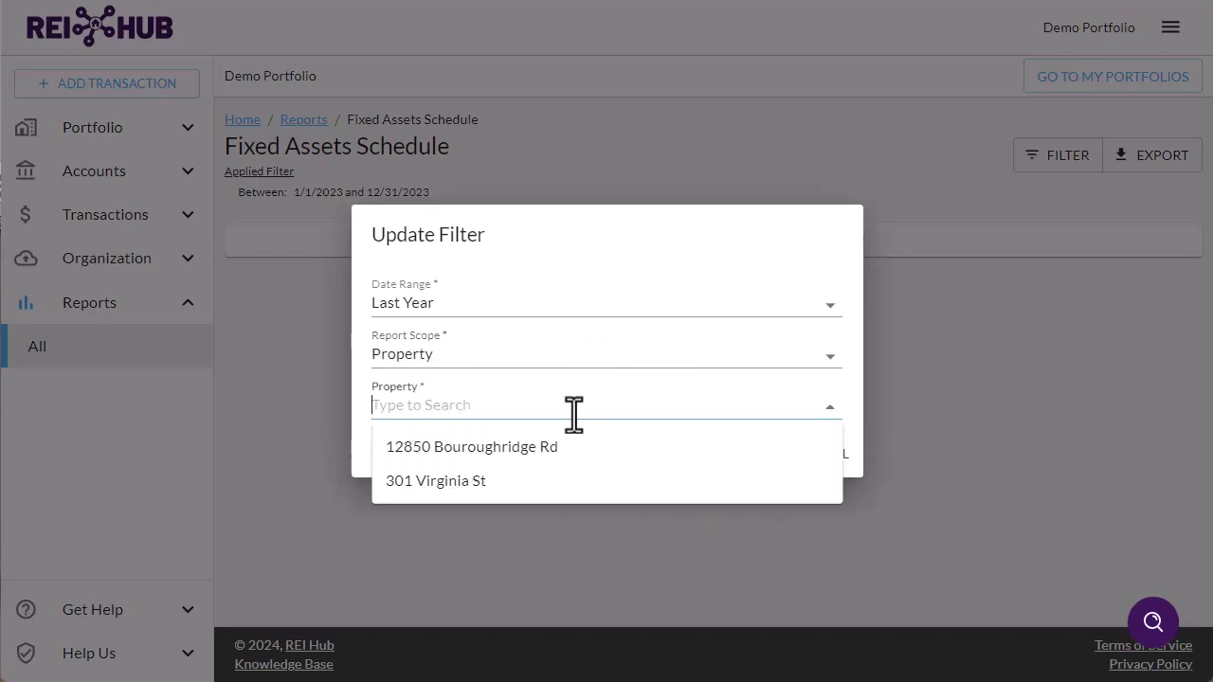
click(544, 481)
click(707, 457)
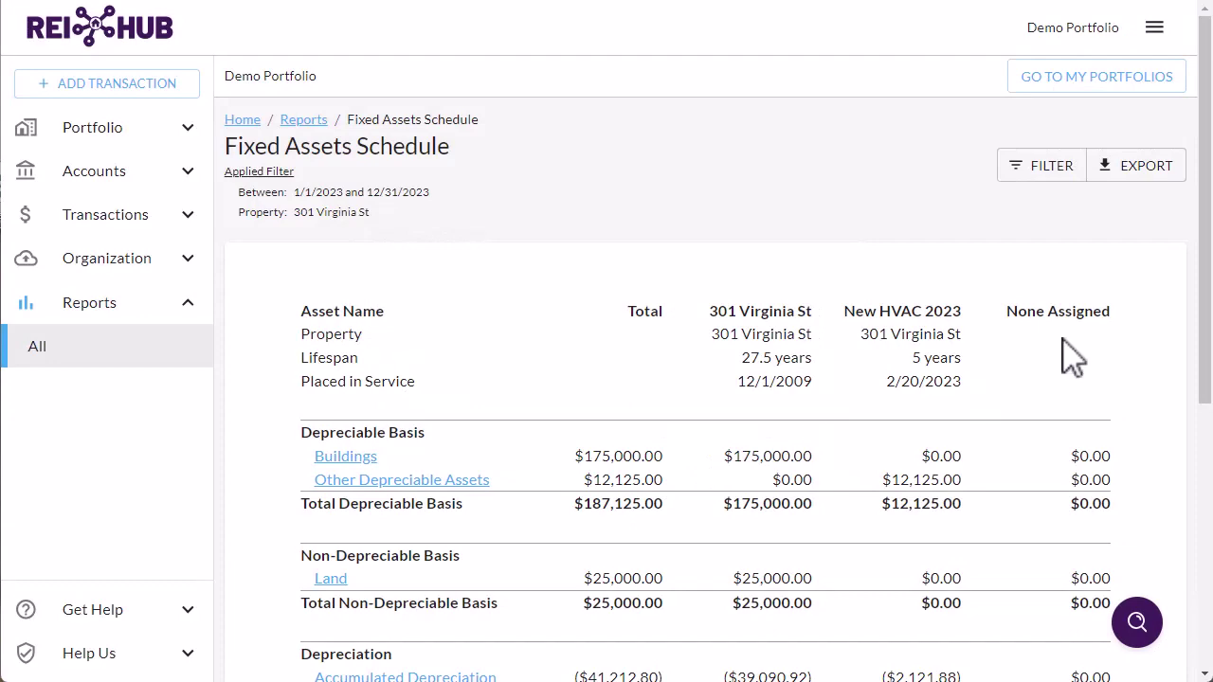
drag(1201, 275, 1200, 461)
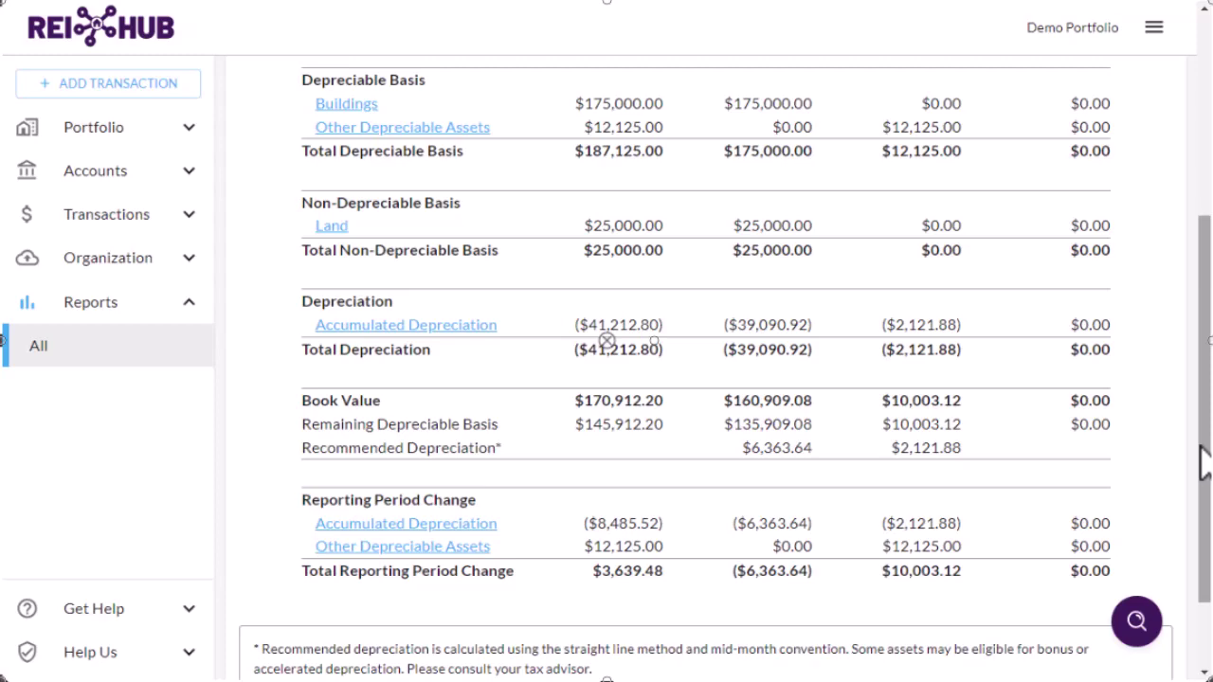
scroll(1204, 461, down, 1)
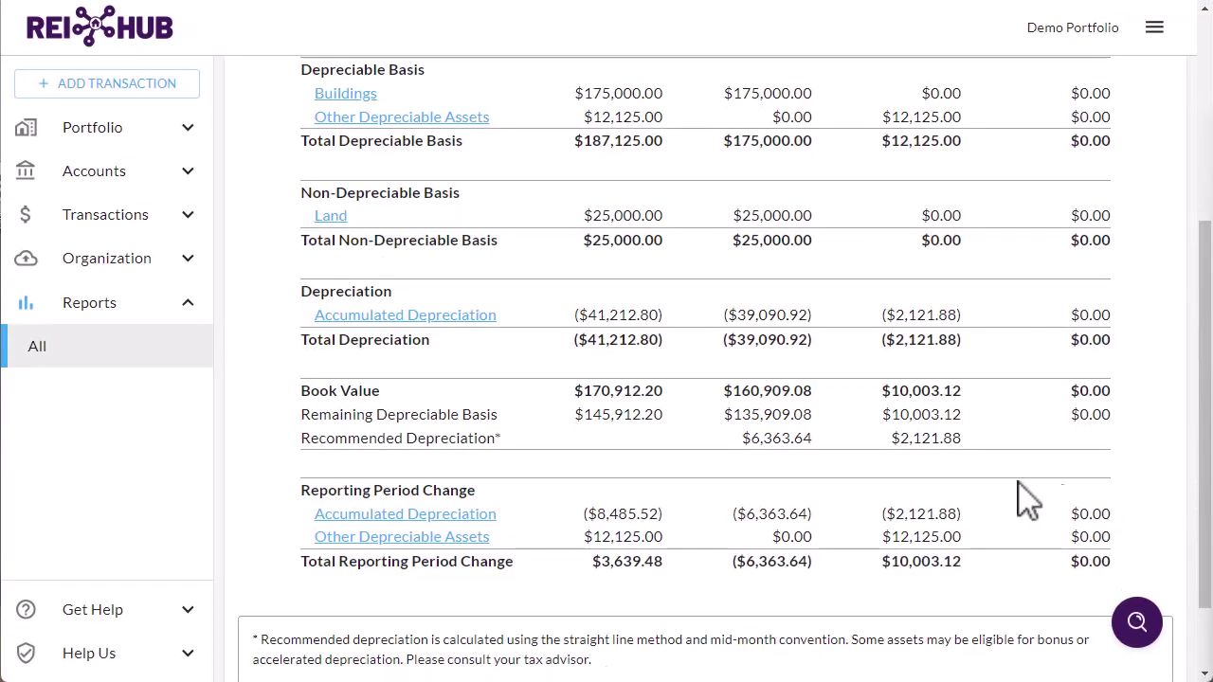
click(100, 262)
click(135, 300)
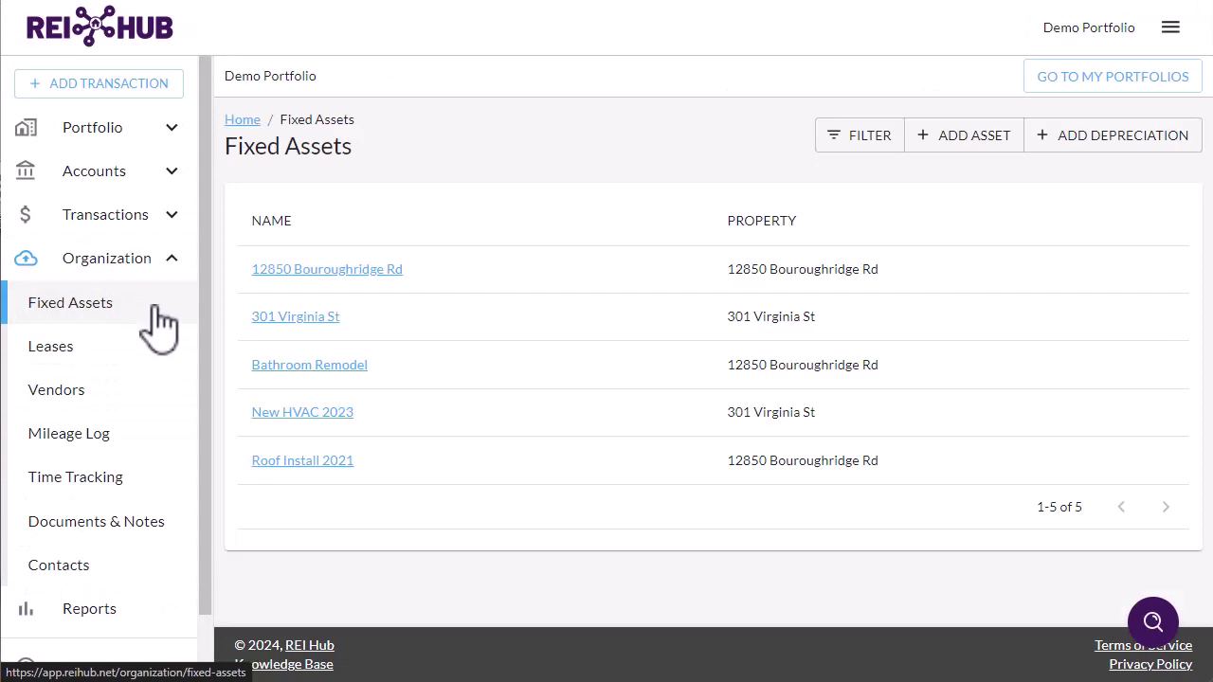
click(392, 275)
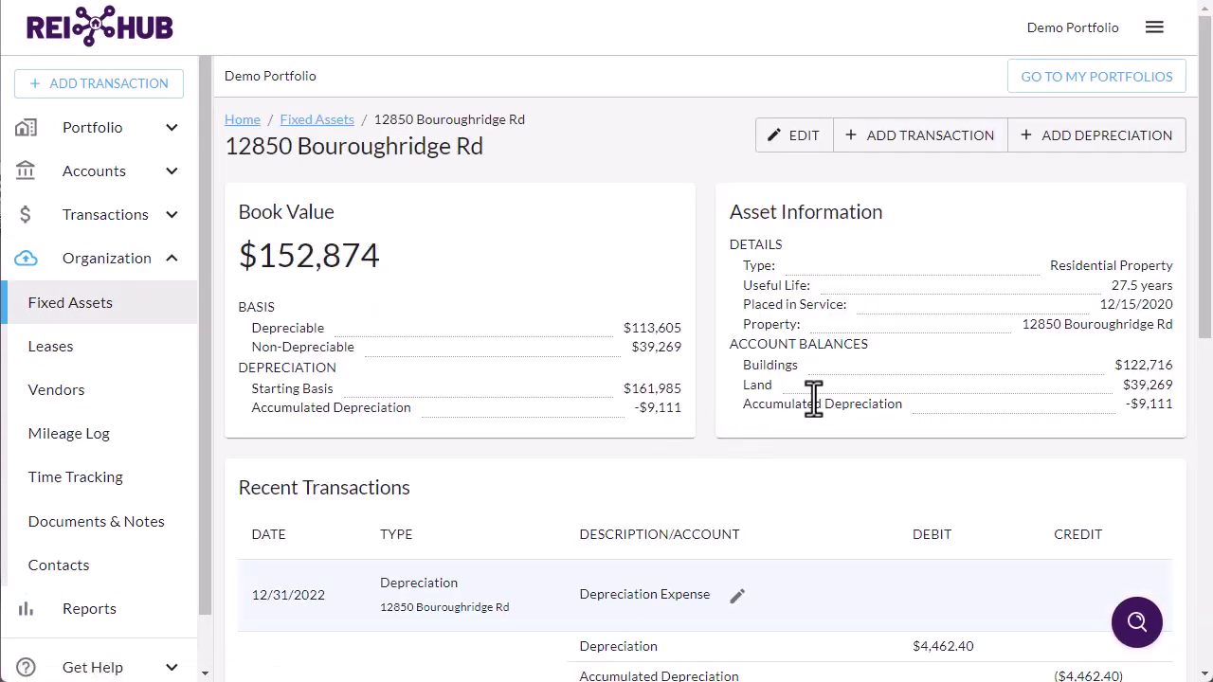
click(1080, 146)
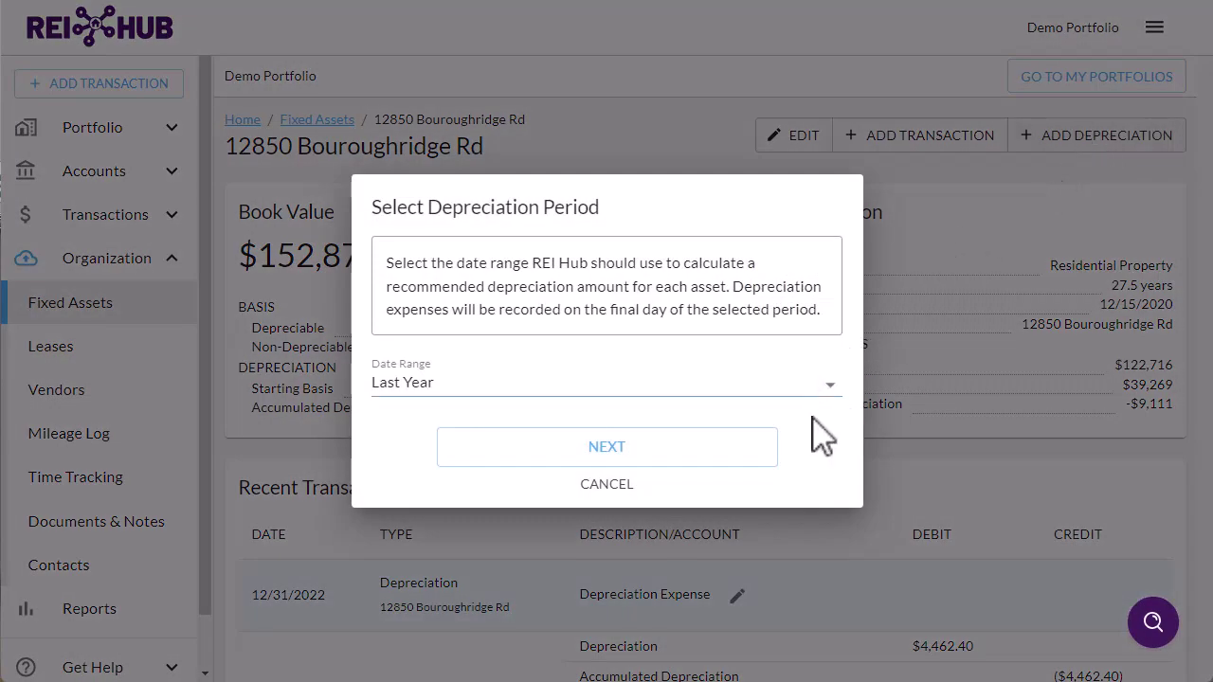
click(755, 467)
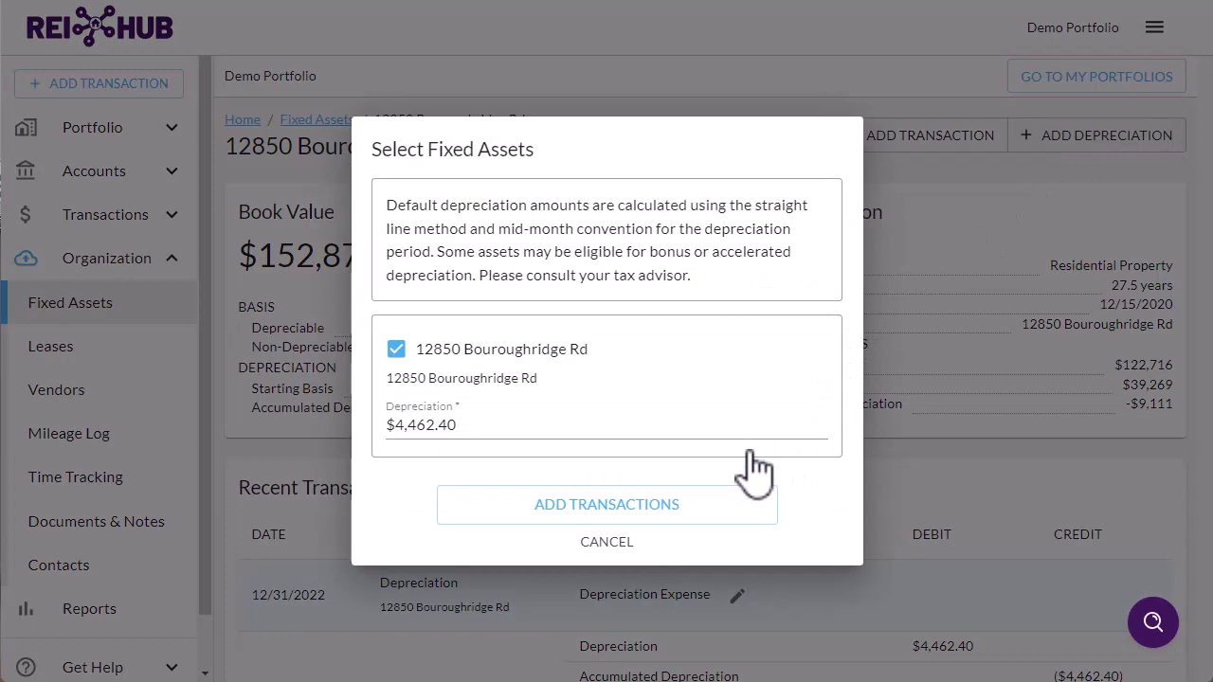
click(608, 544)
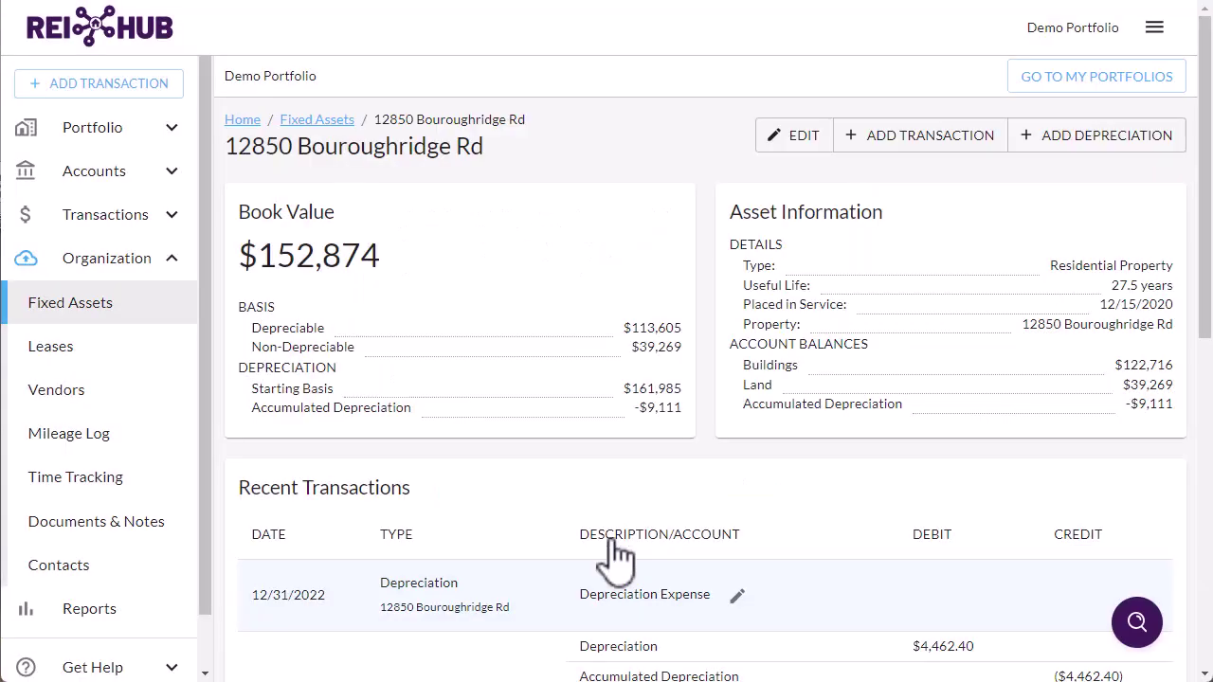
Start adding last year's depreciation across all fixed assets to see recommended amounts.
click(73, 312)
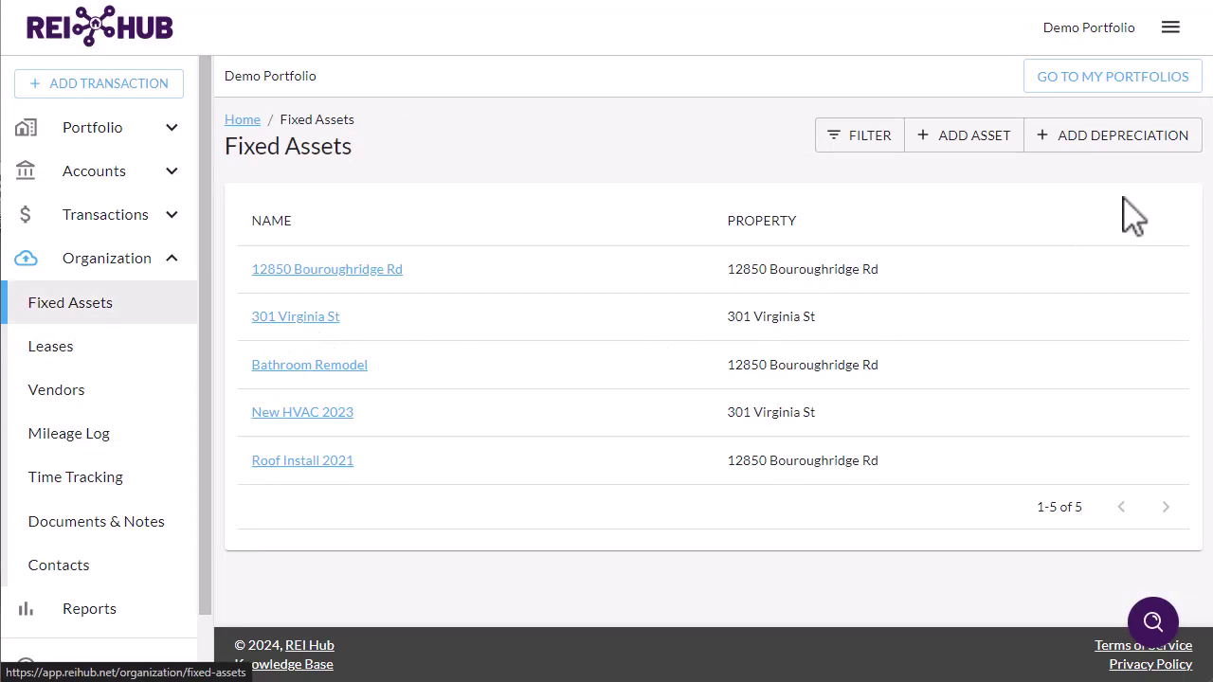
click(1165, 140)
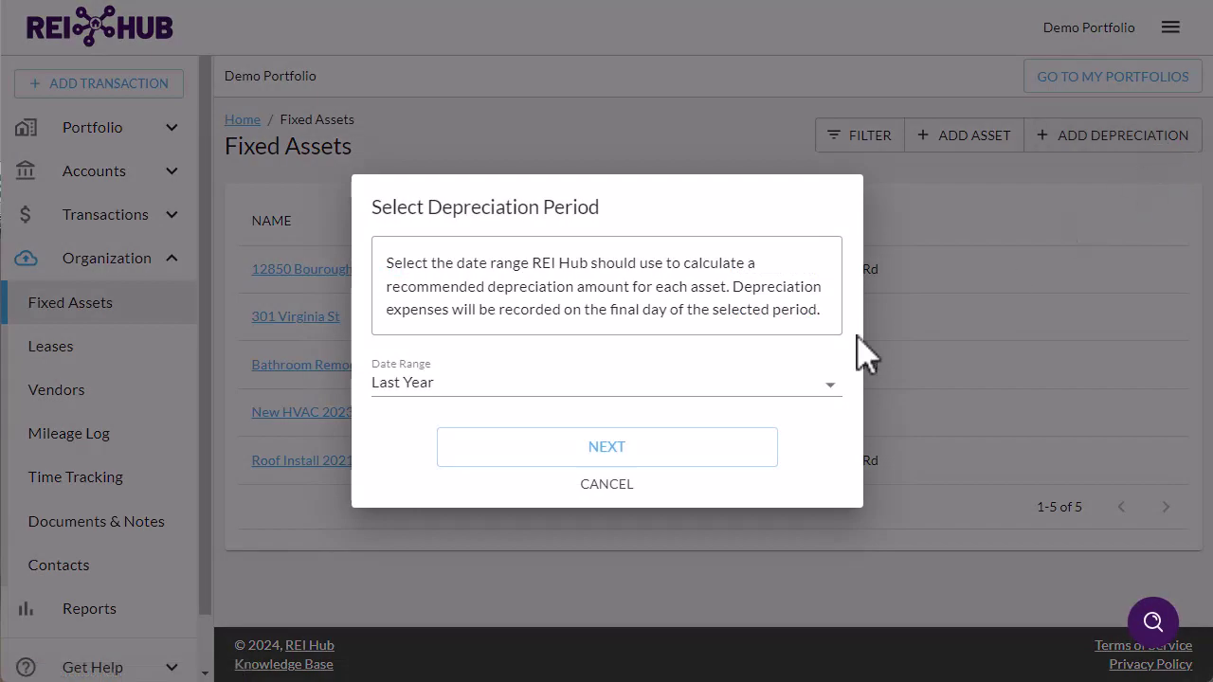
click(673, 448)
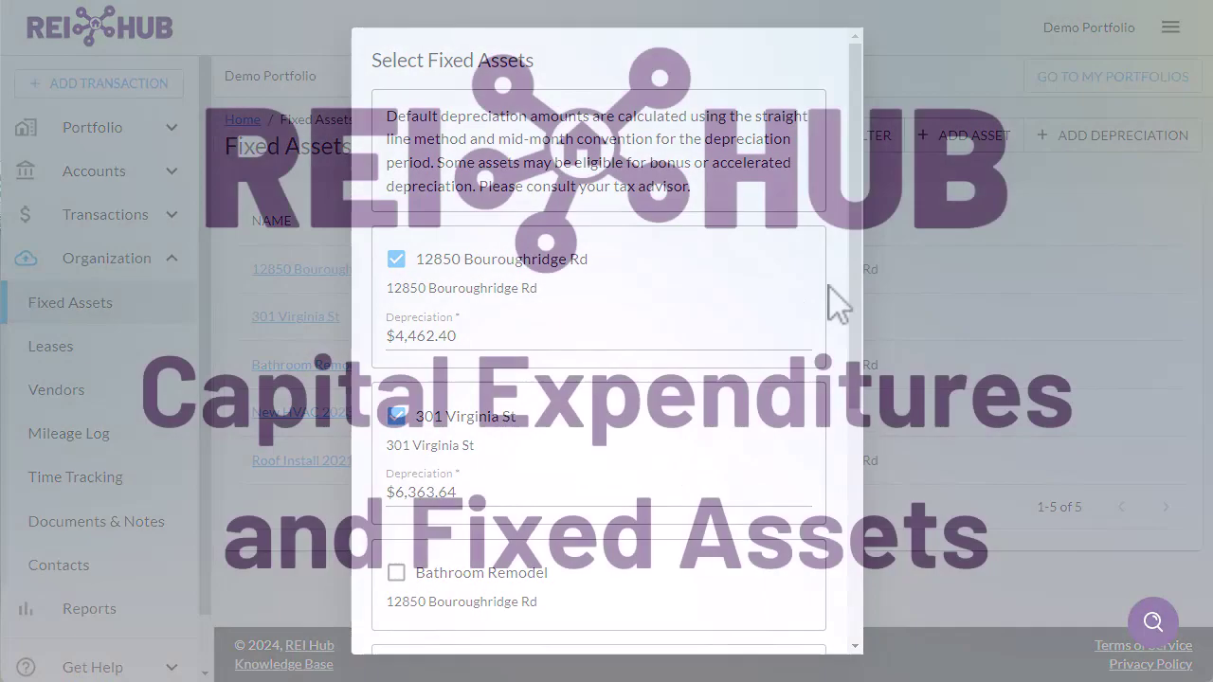